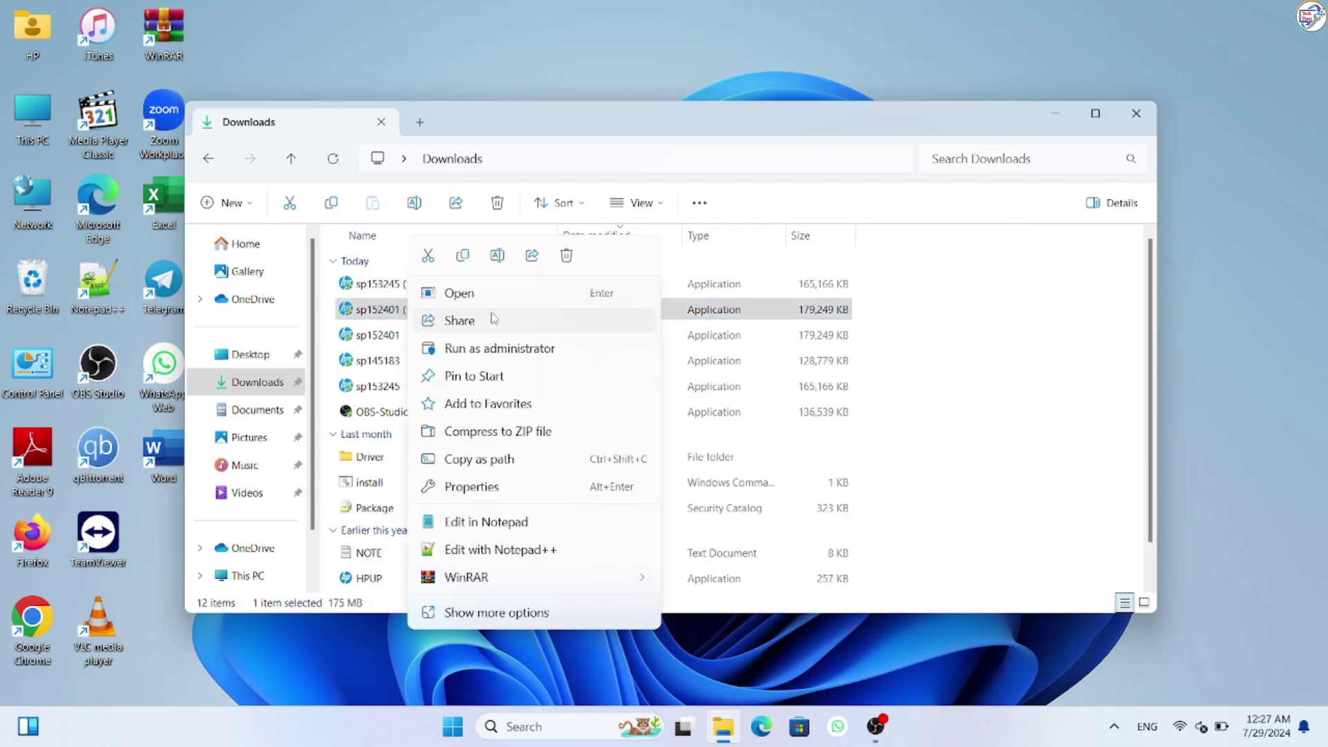
- Copy the sp152401 (1) application from Downloads, create a new folder on the desktop and close the Downloads window
key("Escape")
right_click(807, 61)
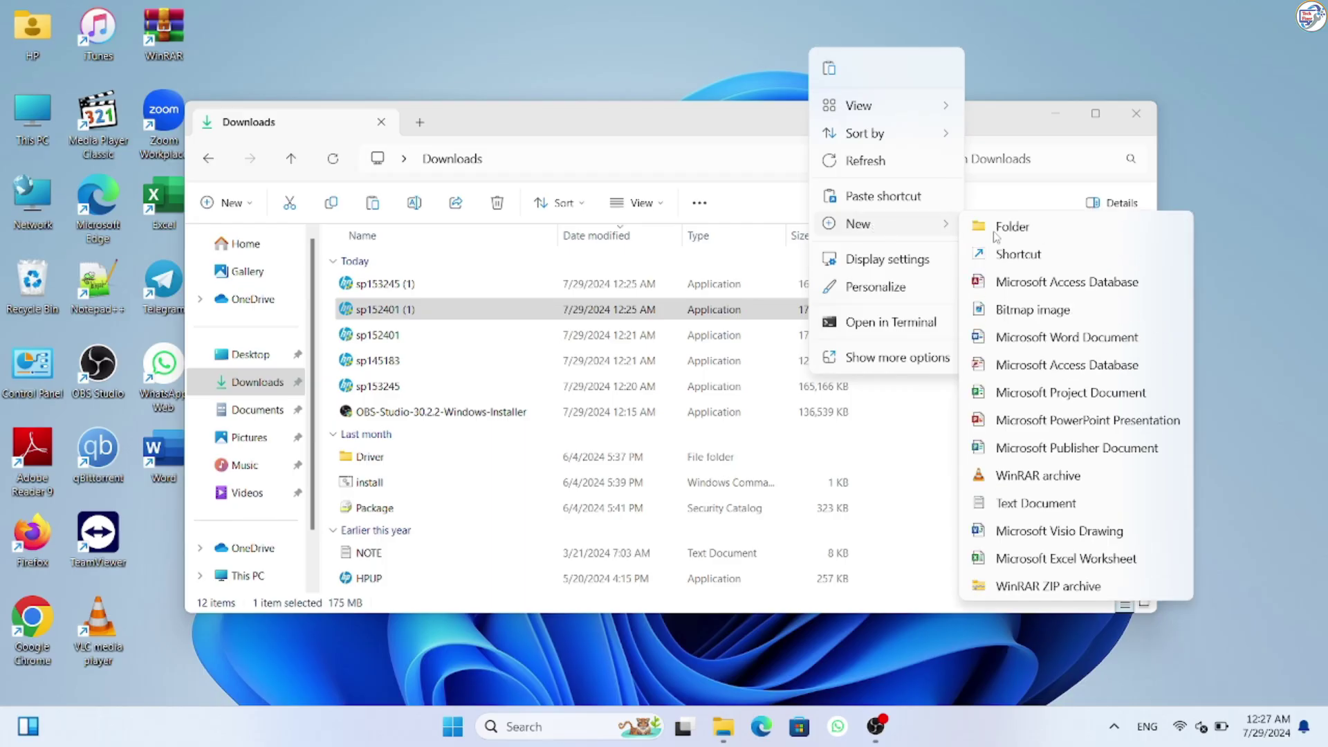
key("Escape")
left_click(1130, 115)
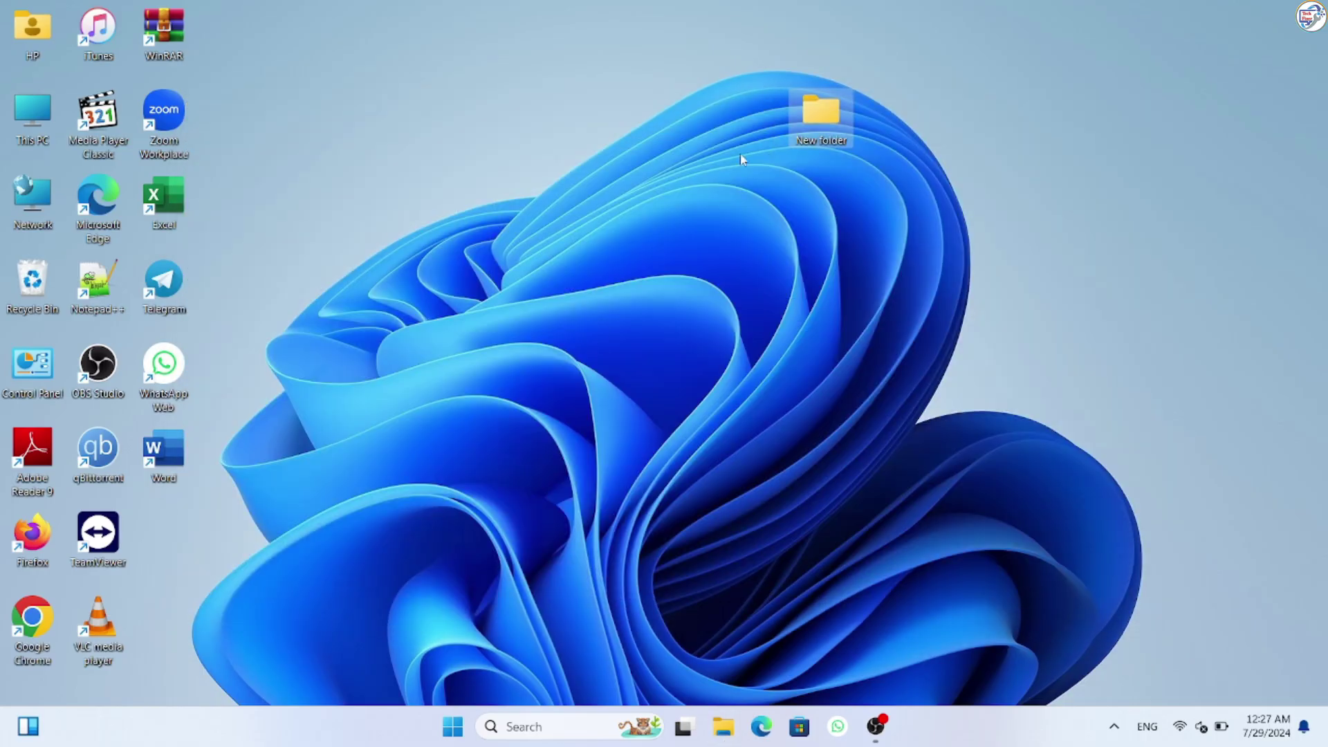
- Paste the copied sp152401 (1) application into New folder on the desktop
double_click(821, 106)
right_click(568, 409)
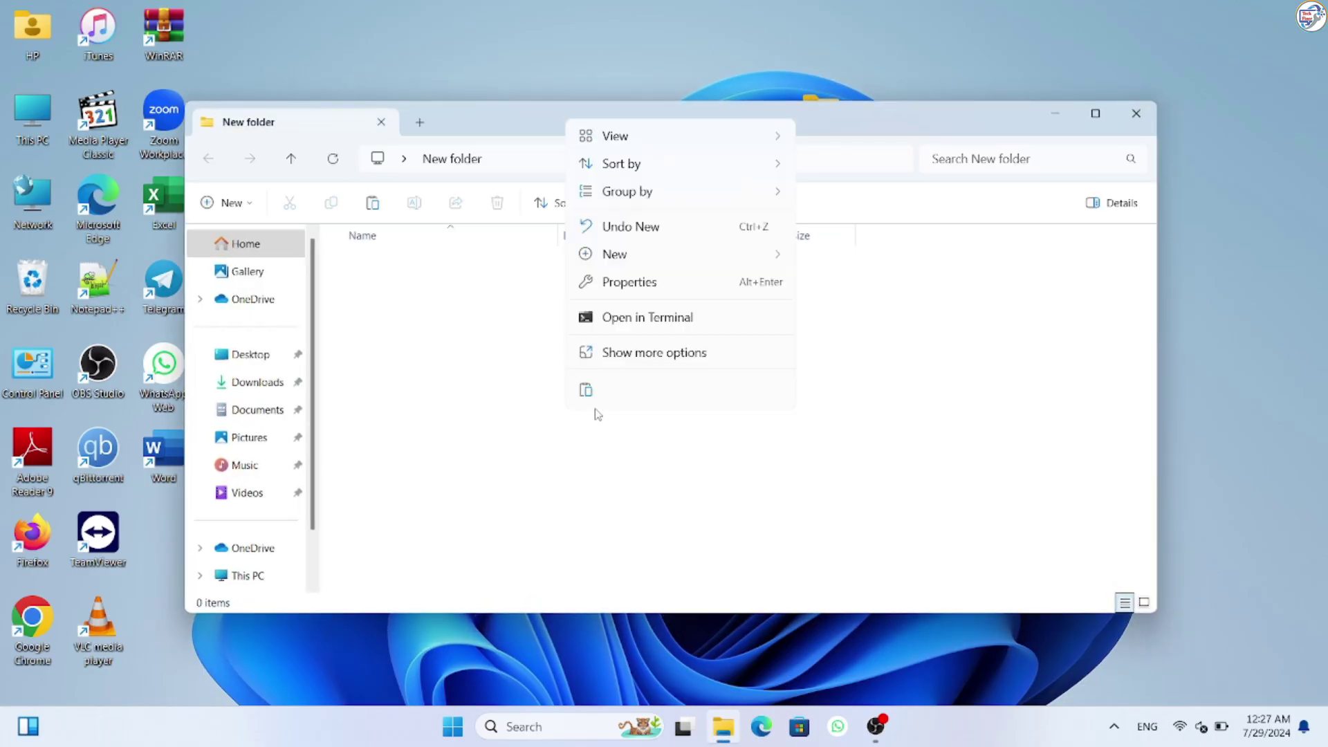
left_click(587, 389)
- Extract sp152401 (1) into its current folder with WinRAR, then run the extracted HPUP application and close the folder window
right_click(402, 267)
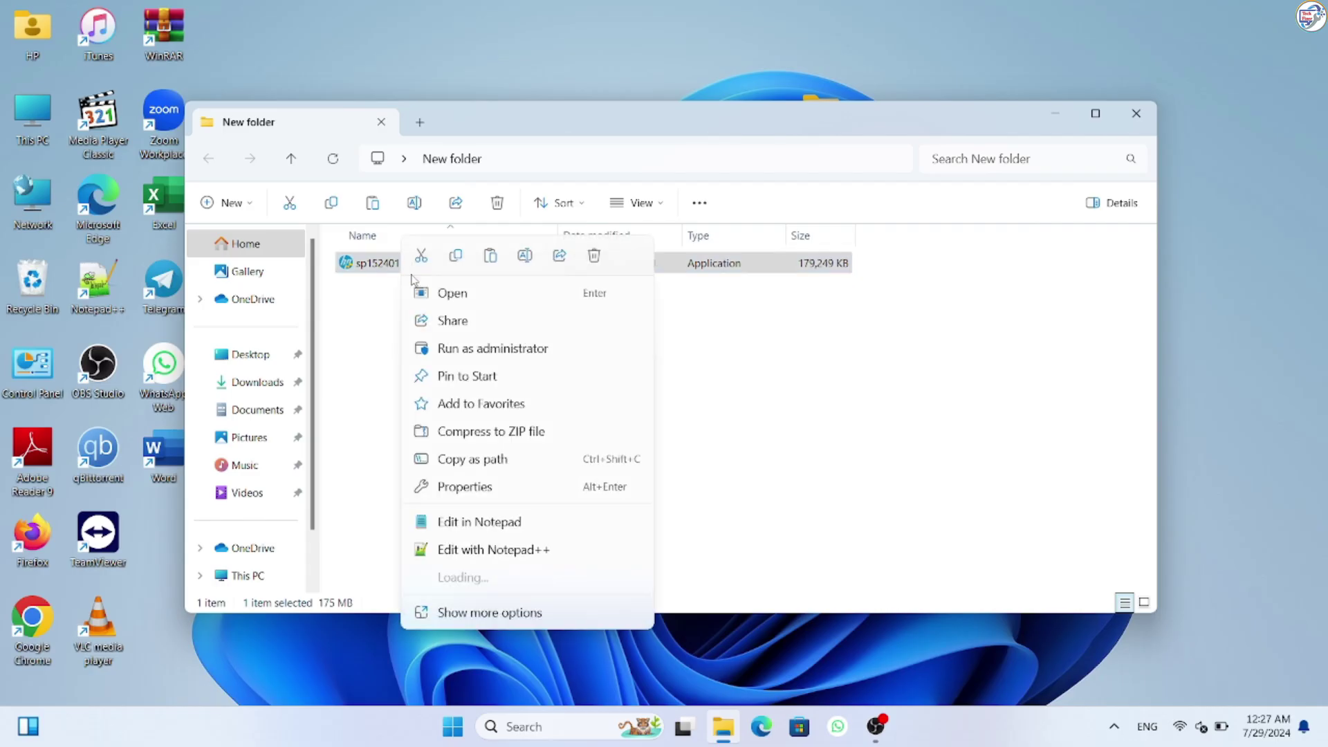
left_click(488, 578)
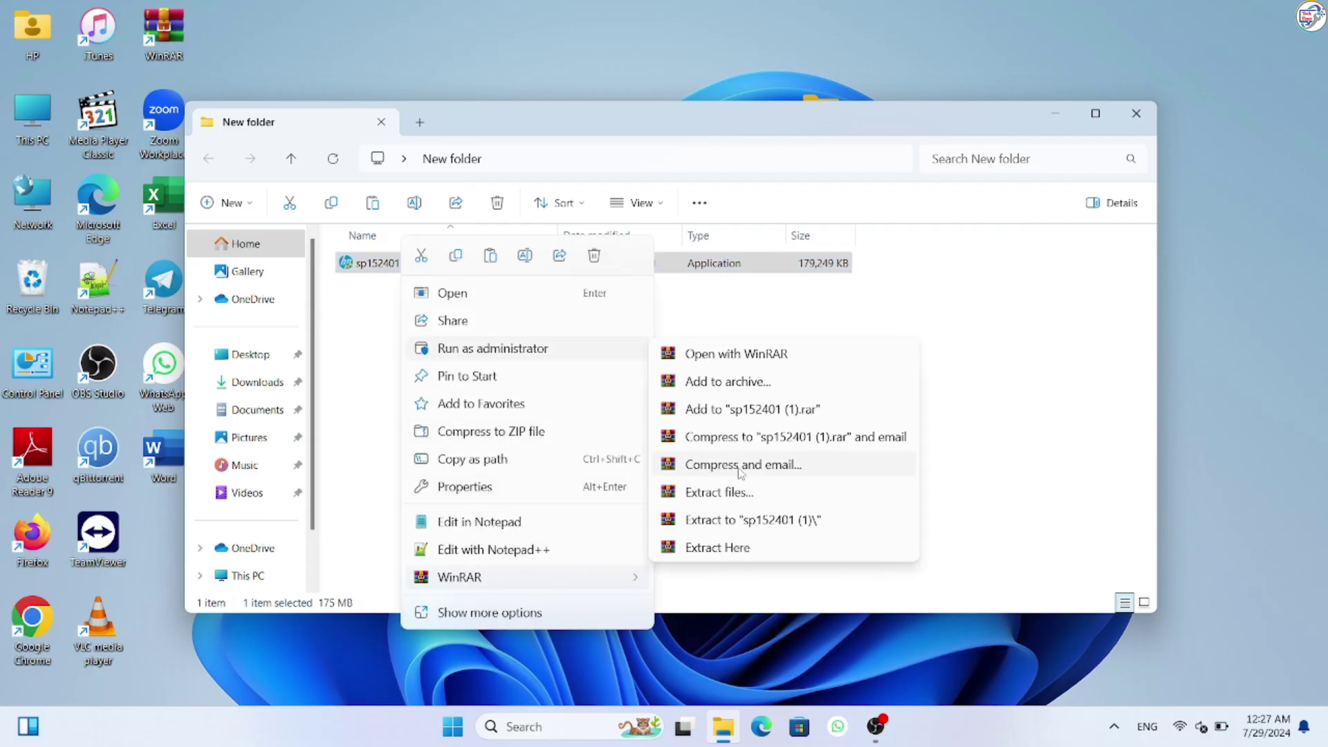
left_click(722, 547)
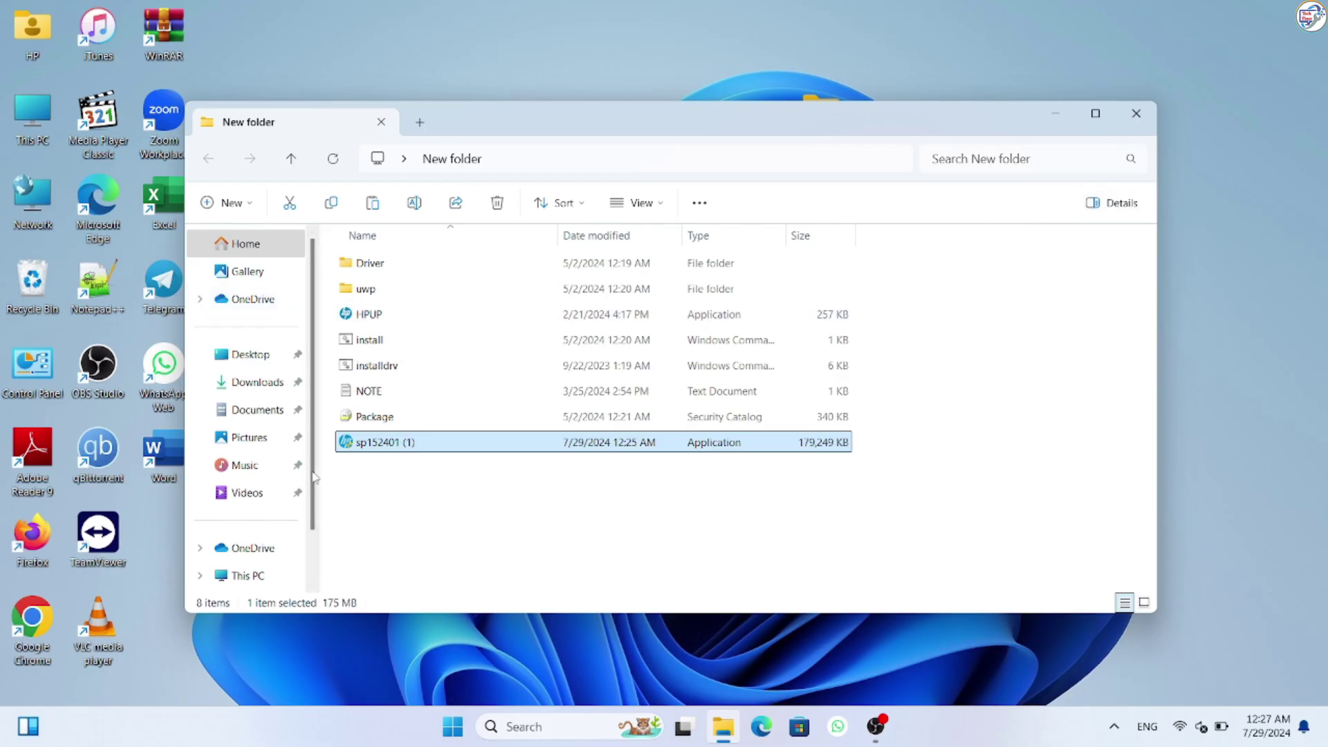
double_click(396, 316)
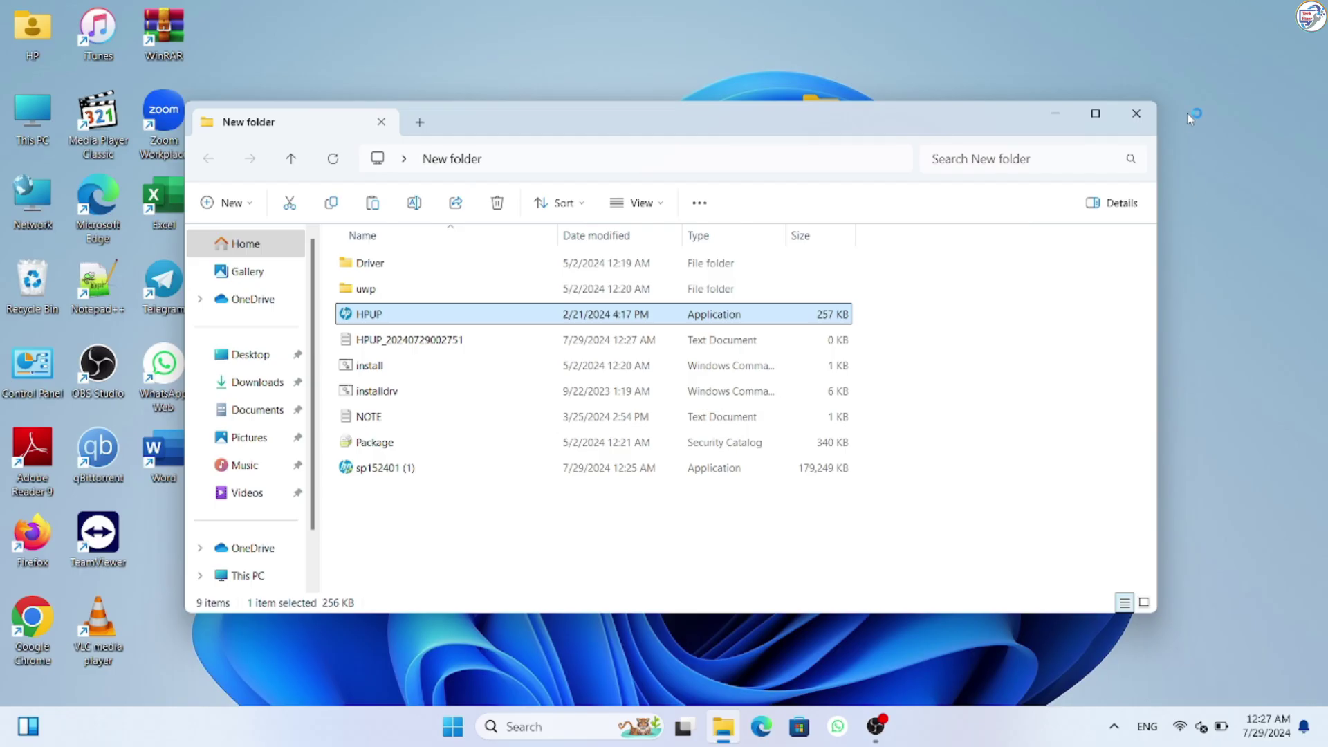
left_click(1133, 113)
- Open Computer Management for This PC and show Device Manager
right_click(50, 129)
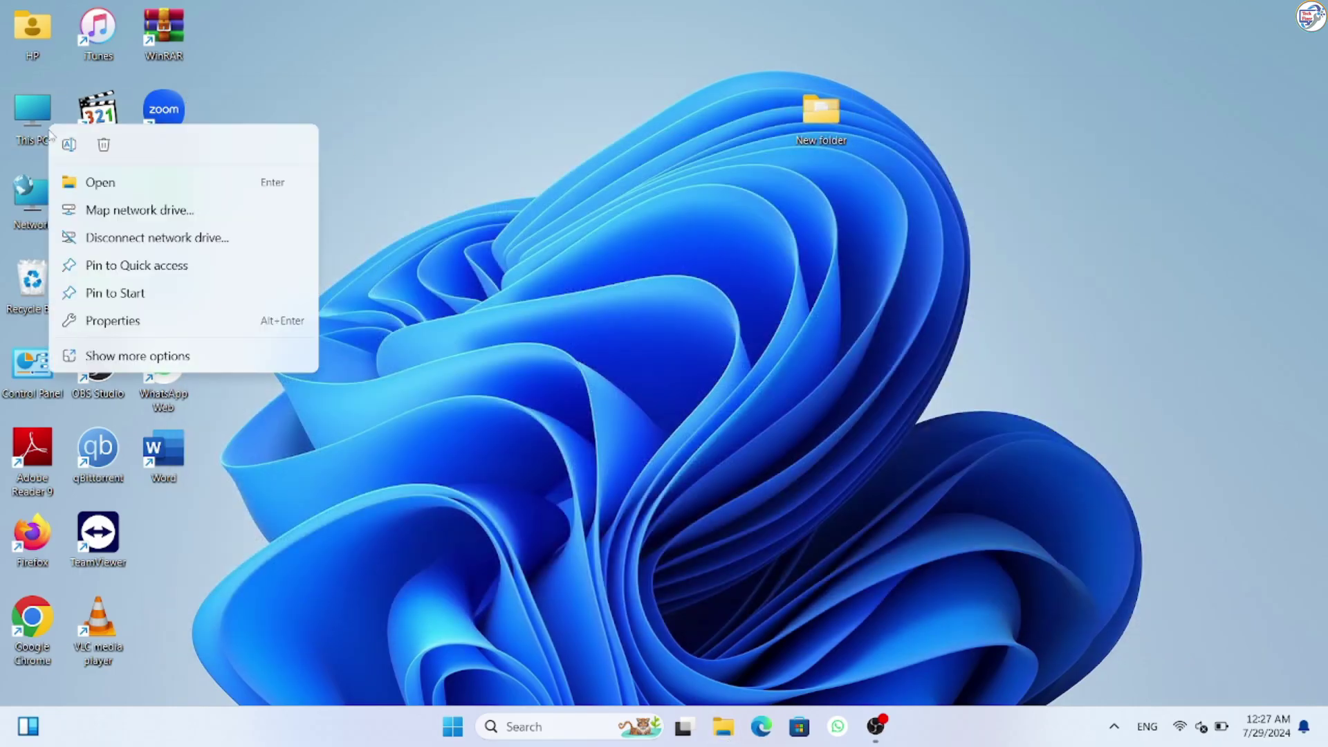
left_click(115, 353)
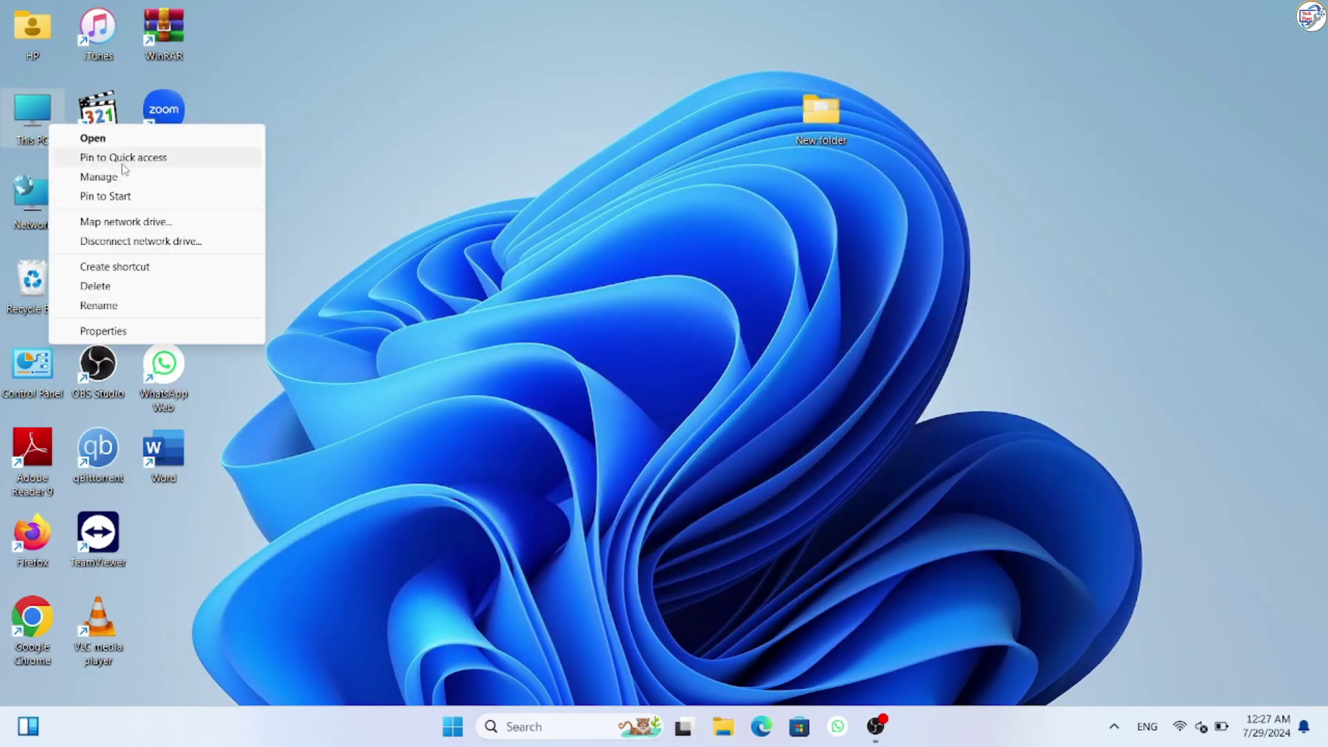
left_click(108, 181)
right_click(36, 110)
left_click(83, 336)
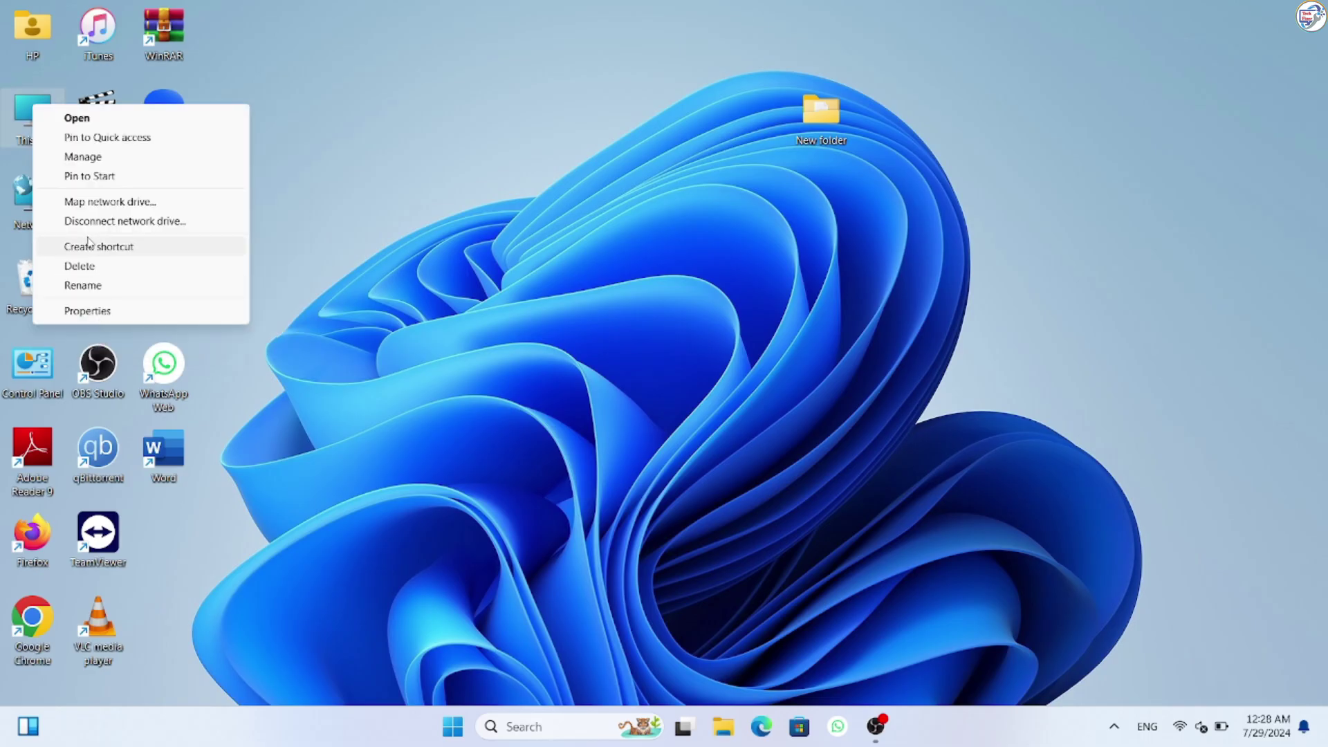
left_click(86, 159)
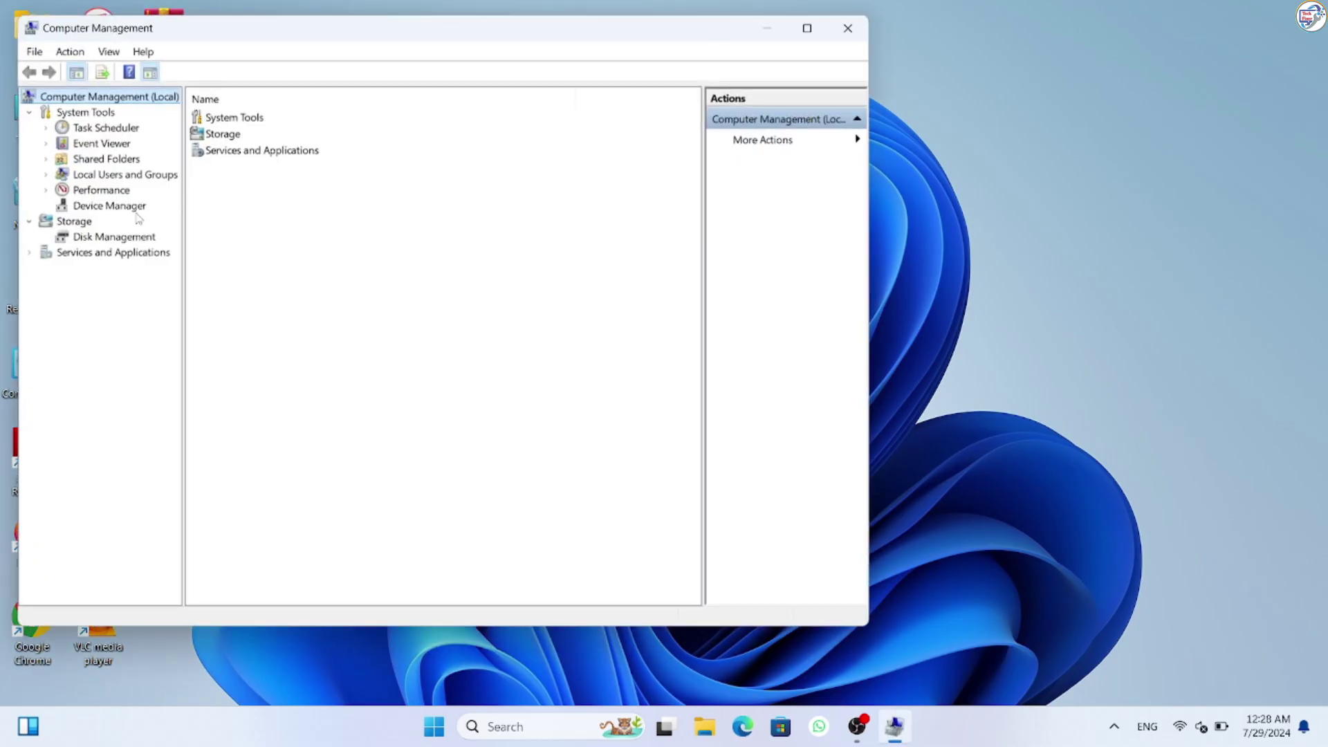
left_click(115, 205)
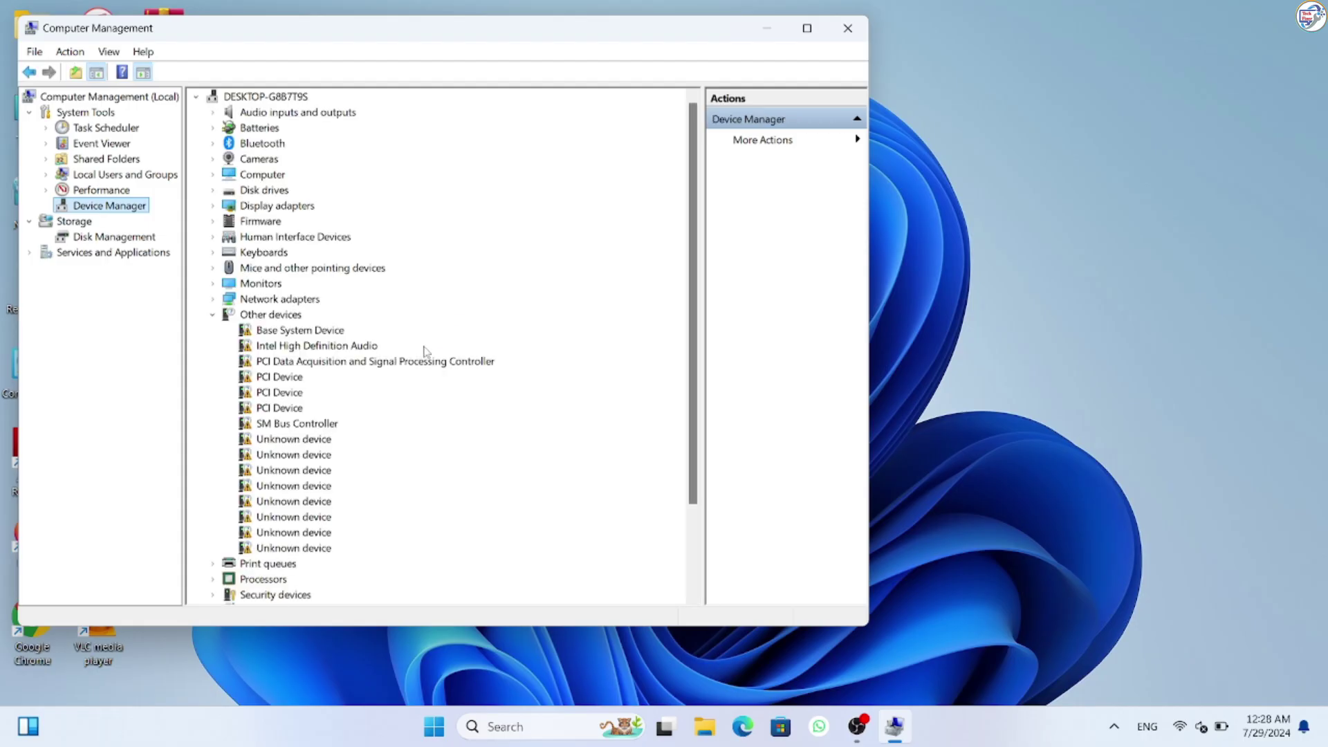
- Start a driver update for Intel High Definition Audio under Other devices, choosing to browse the computer for drivers
left_click(324, 346)
right_click(322, 345)
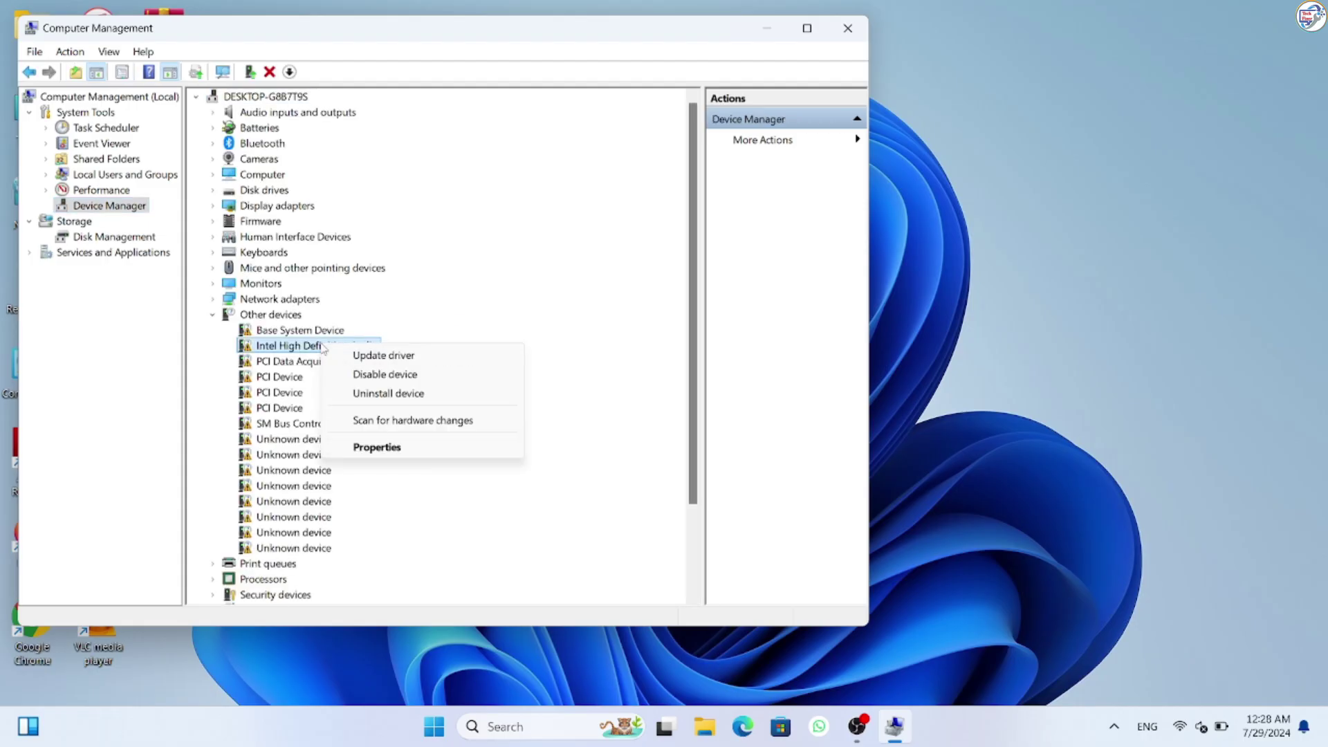
left_click(385, 356)
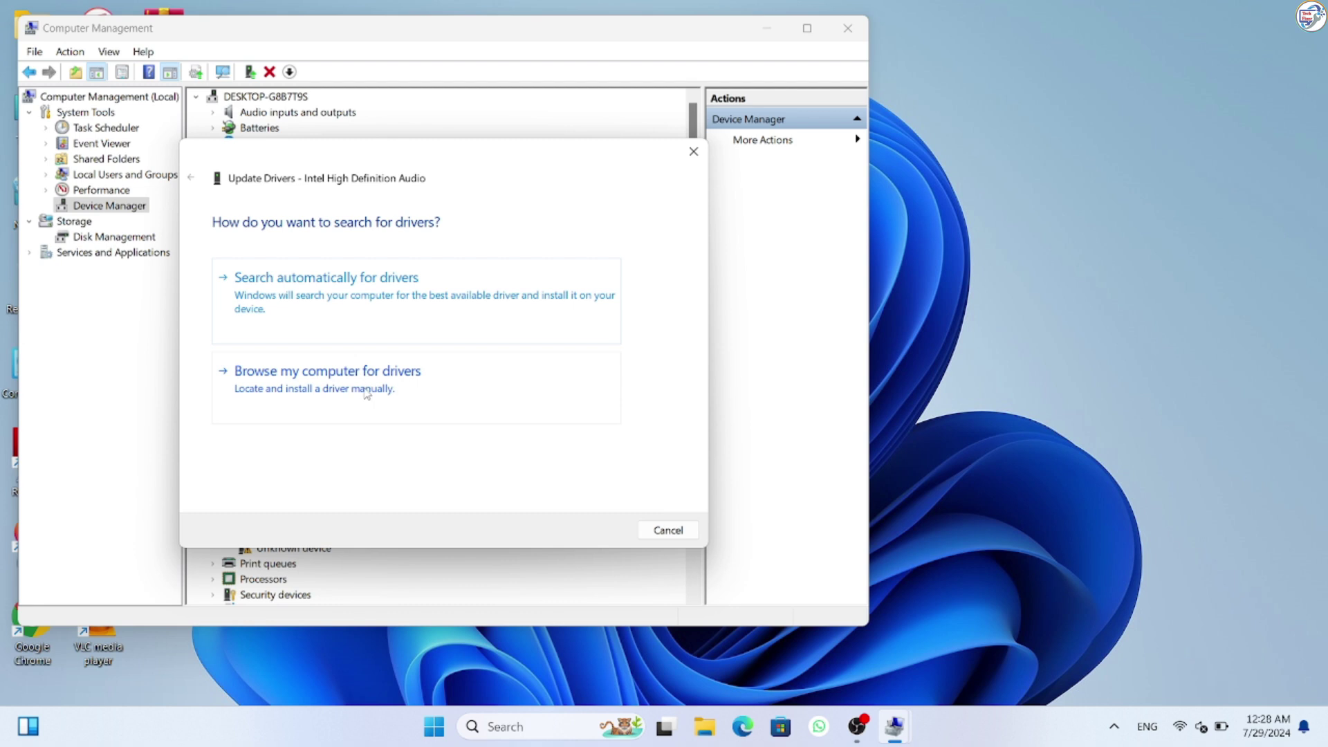
left_click(366, 391)
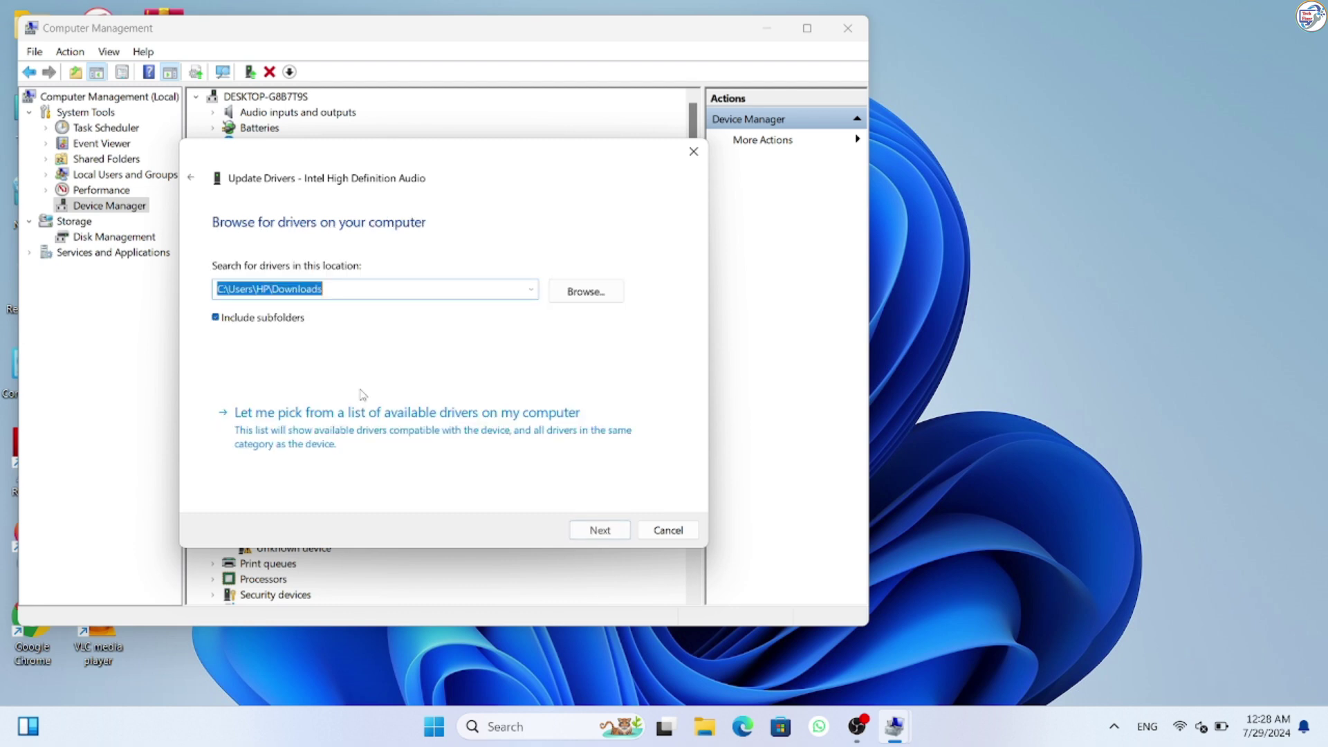
- Browse for the driver location and expand the Driver folder inside New folder on the desktop
left_click(593, 292)
scroll(584, 413, "down", 1)
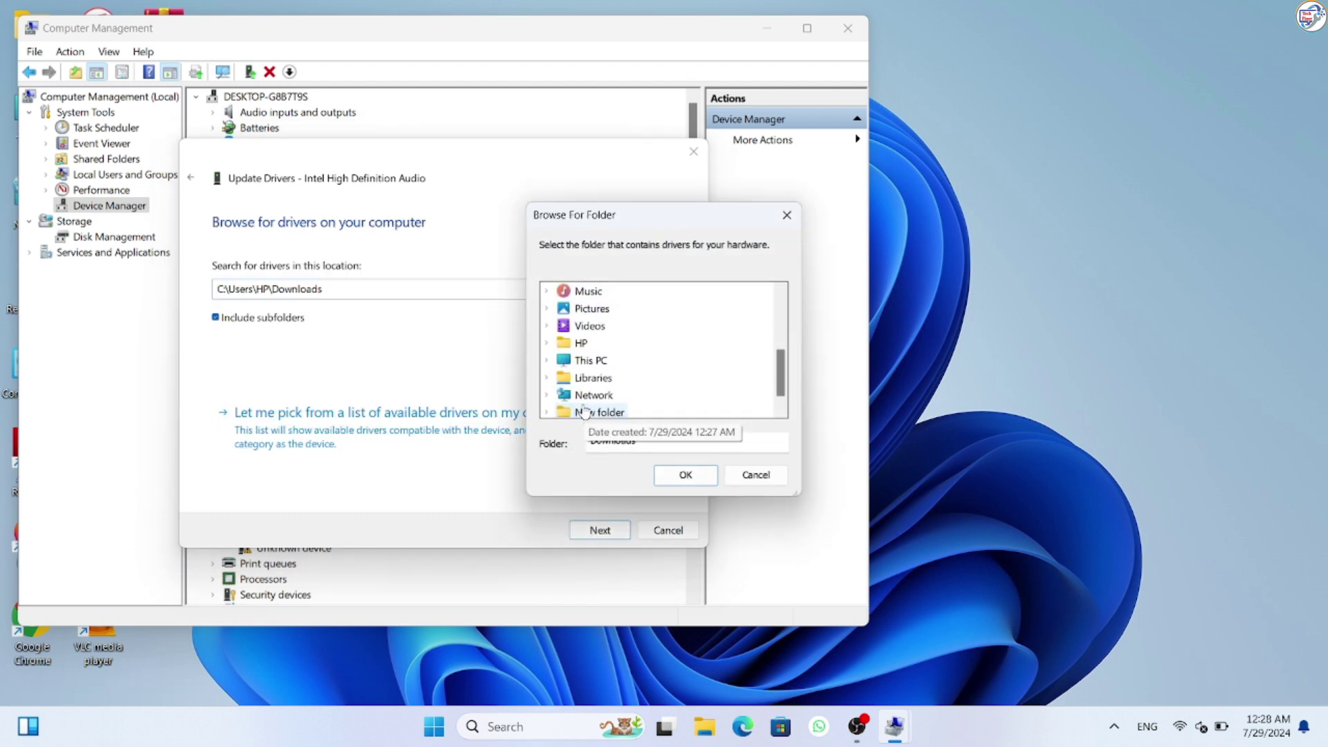
scroll(551, 363, "up", 2)
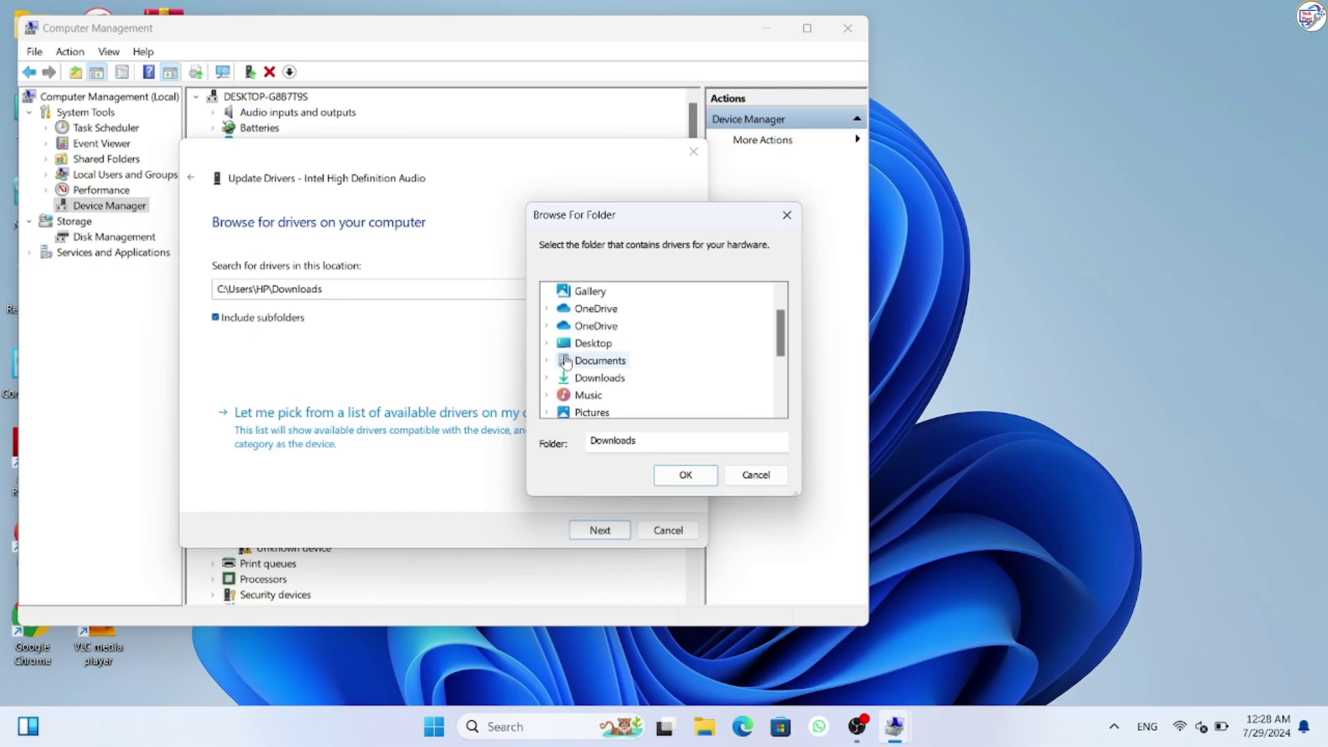
left_click(553, 343)
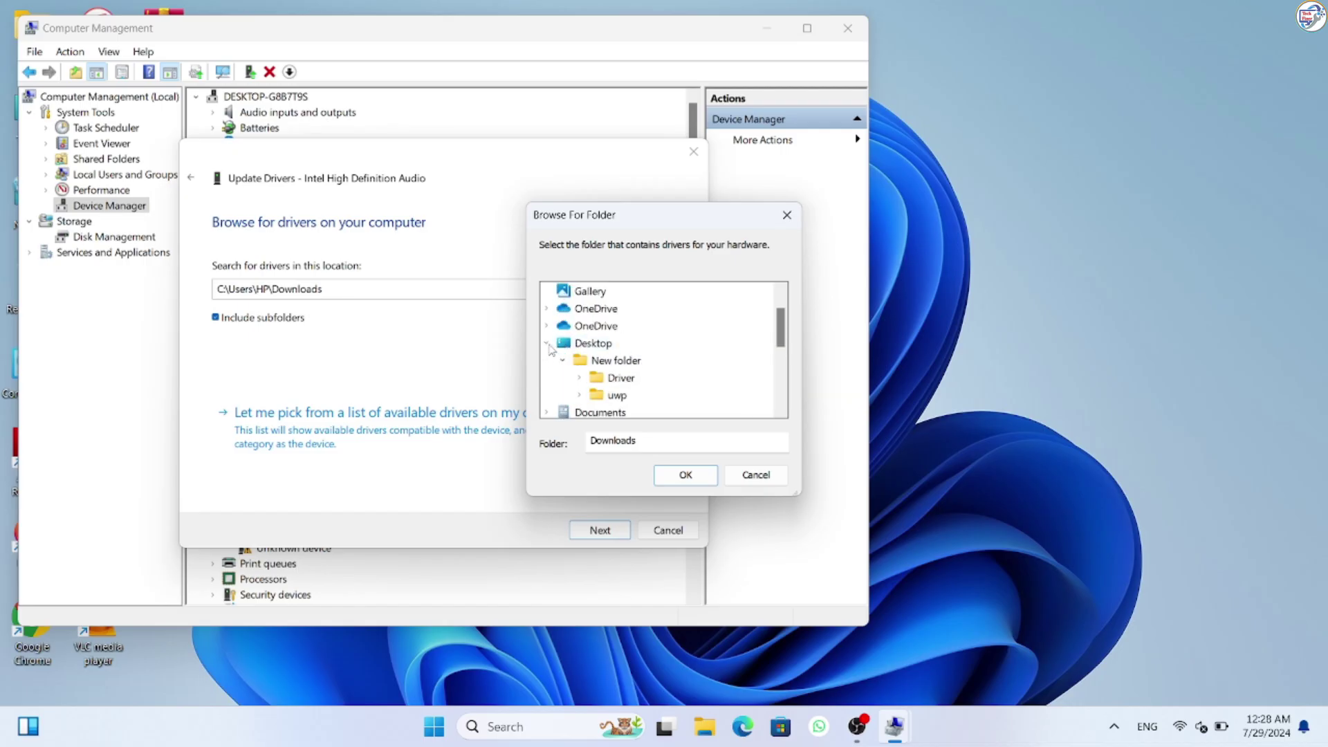
double_click(627, 379)
- Examine the subfolders of Driver and uwp, including HPAudioCenter_1.50.322.0 and IHV_ISST_10.29.00.10492, for a suitable audio driver
scroll(677, 383, "down", 2)
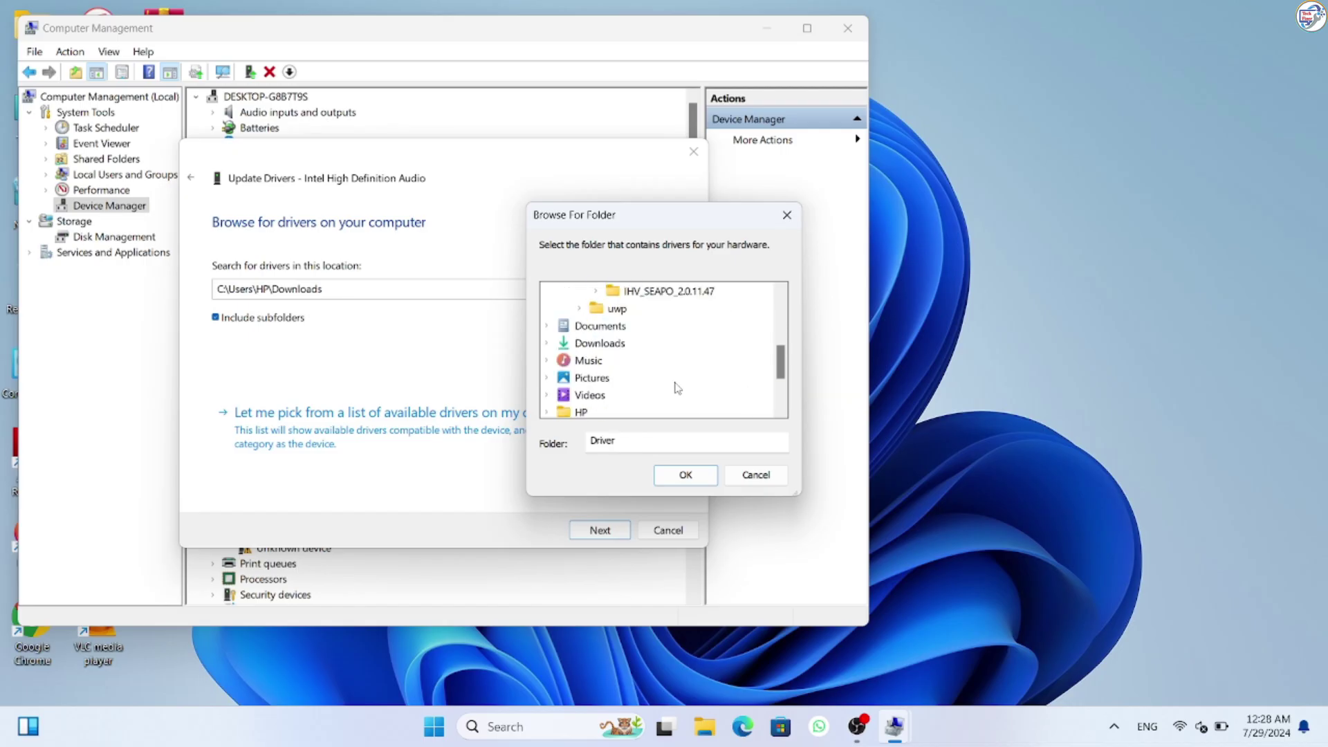
scroll(678, 386, "up", 1)
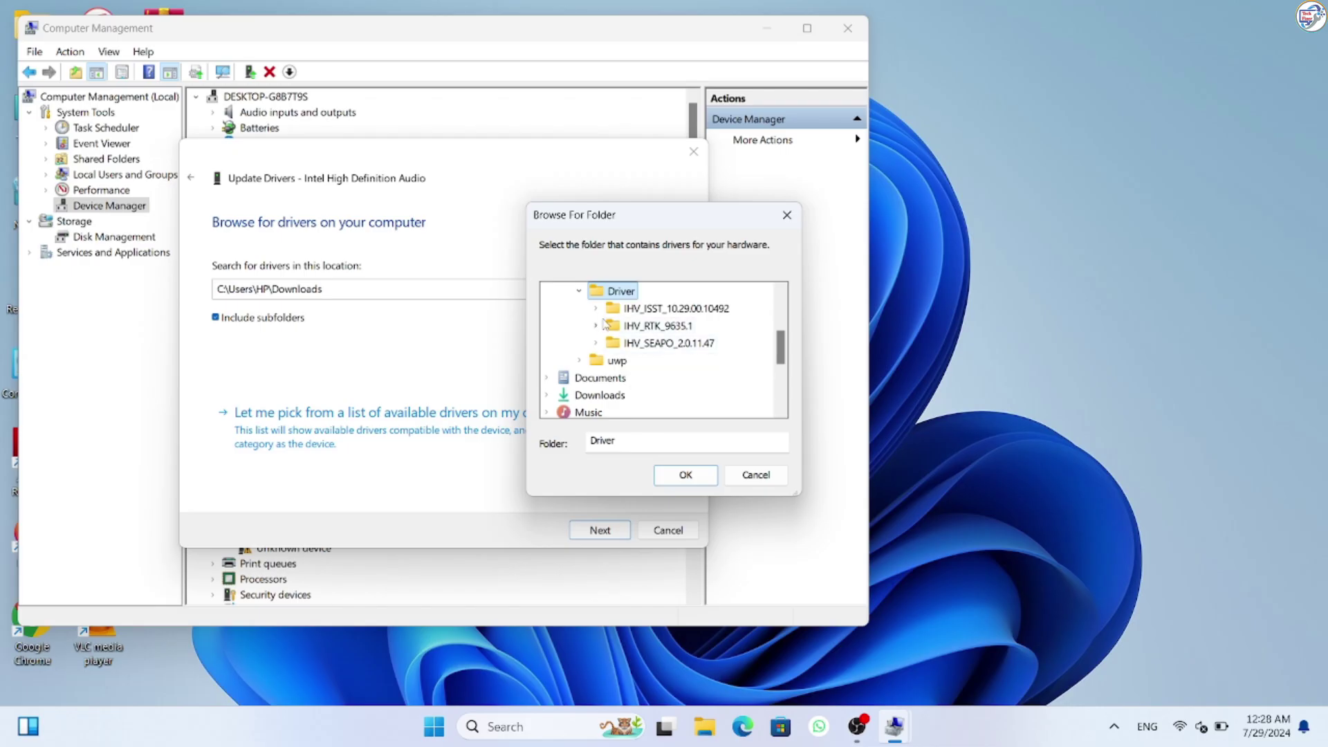
left_click(578, 292)
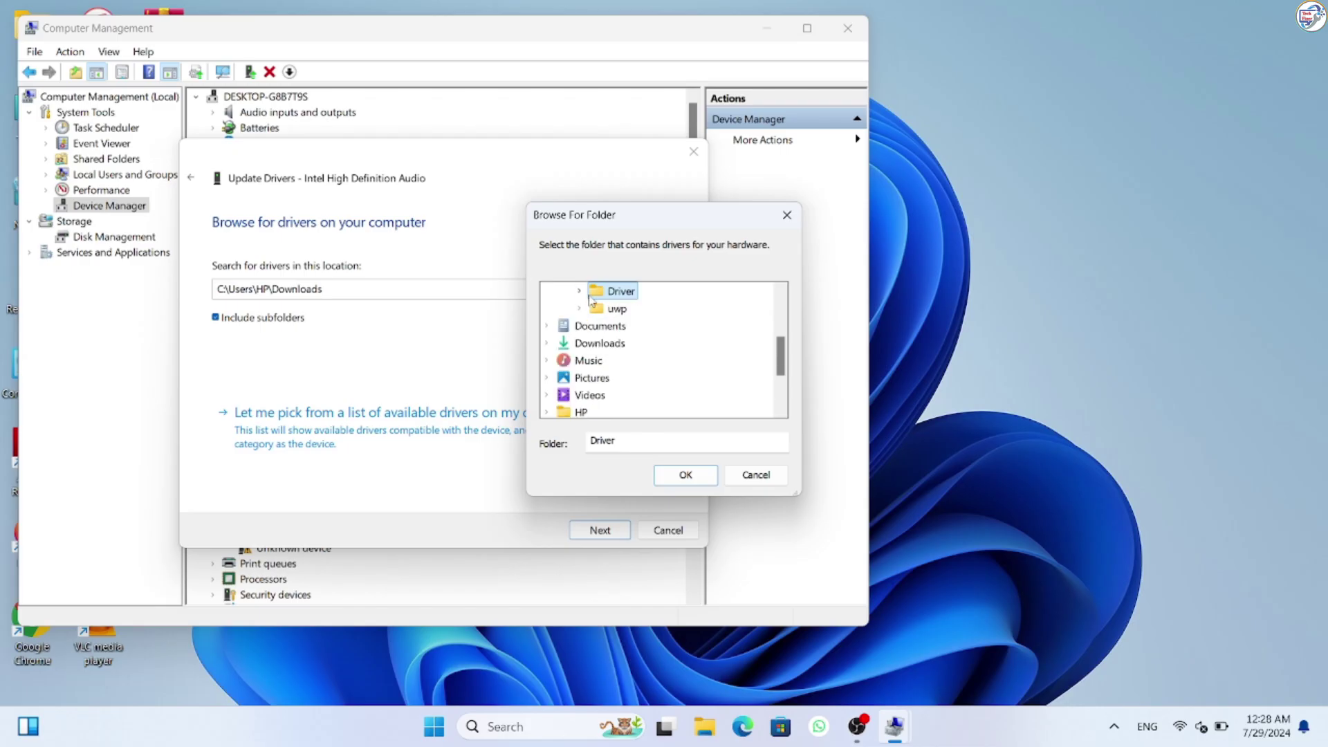
left_click(579, 309)
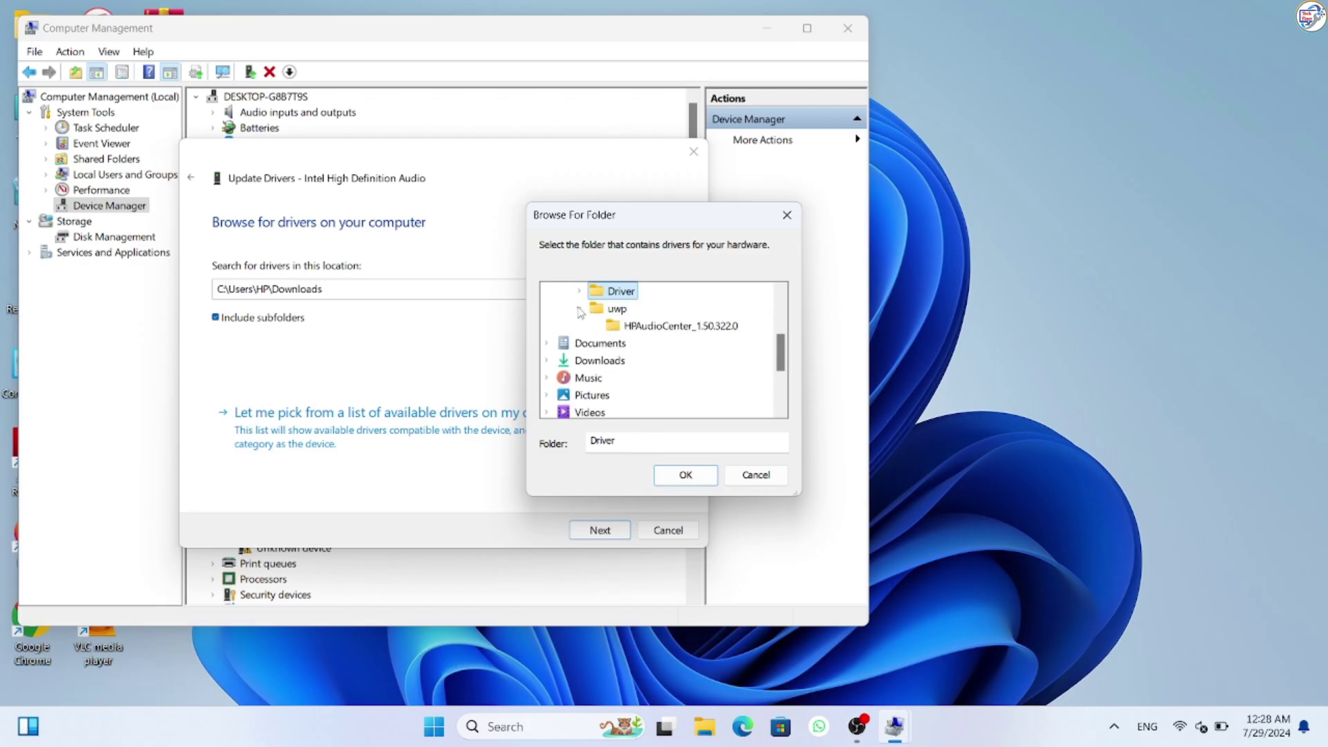
left_click(614, 322)
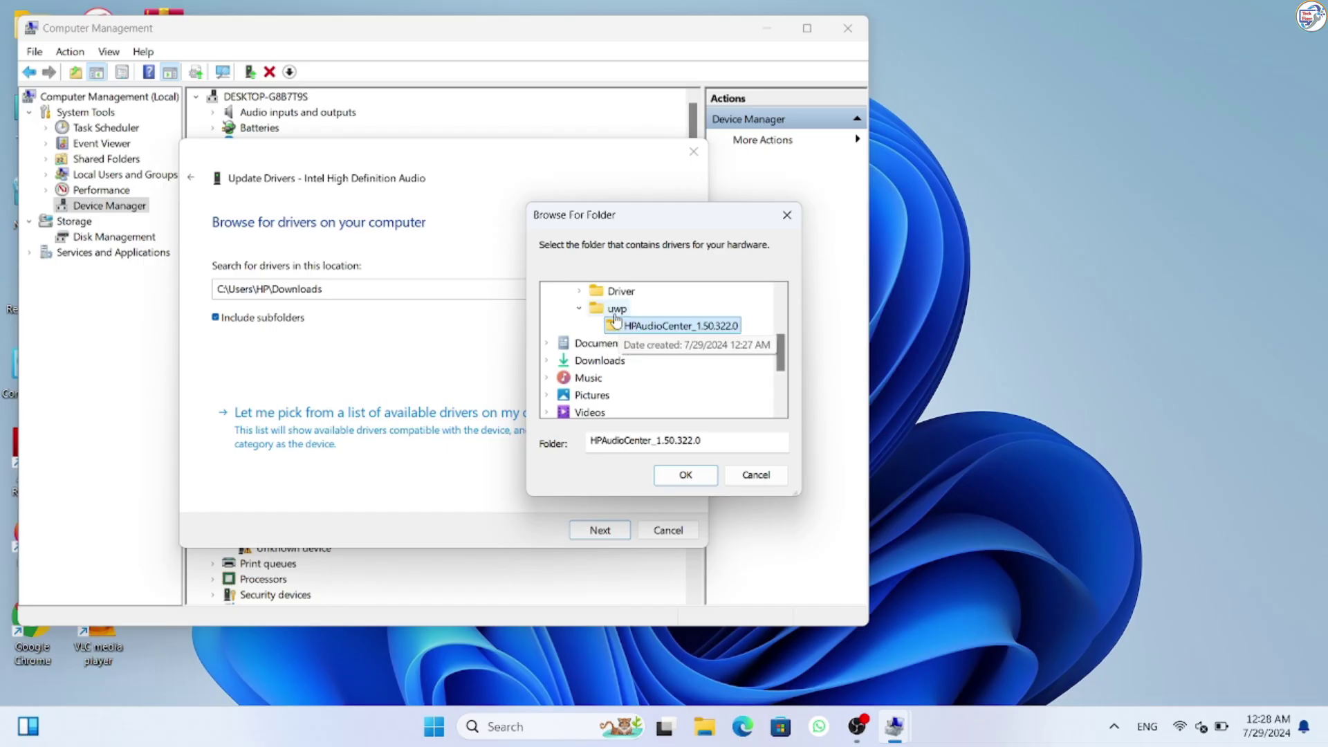
left_click(578, 291)
double_click(634, 315)
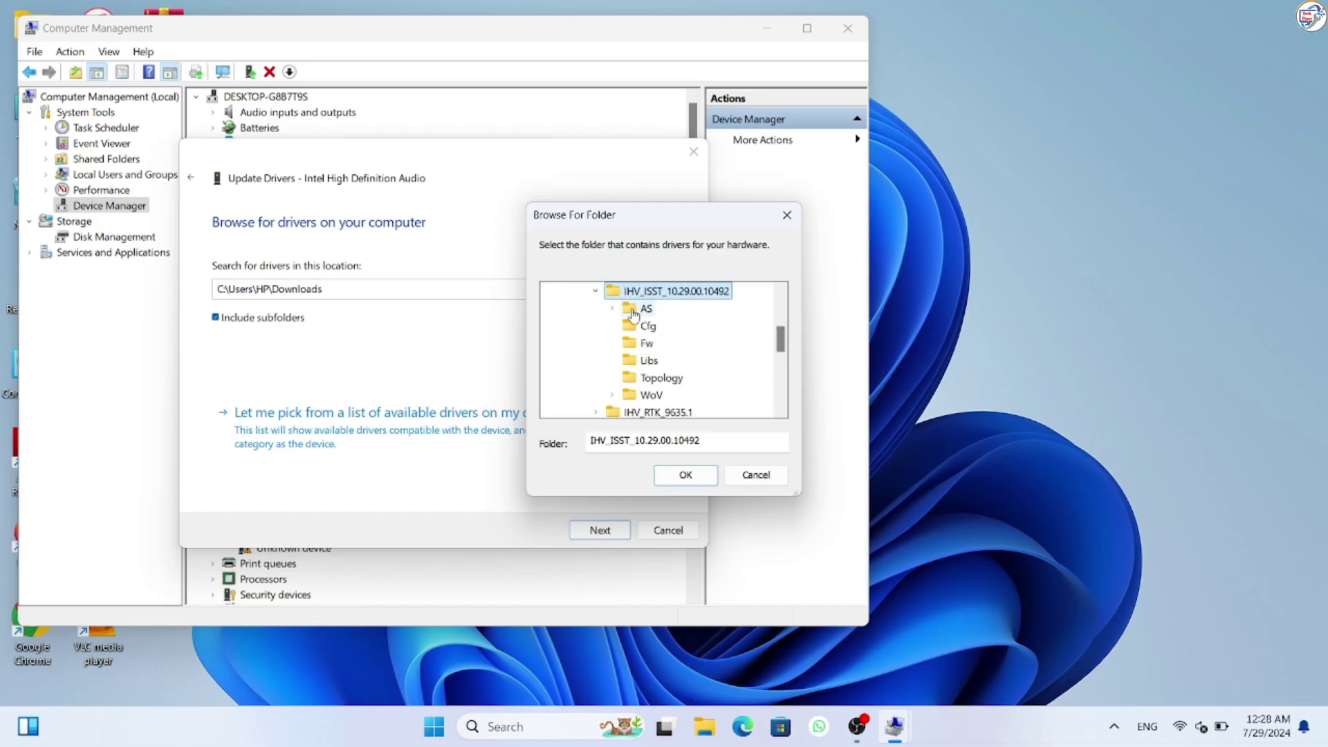
left_click(597, 294)
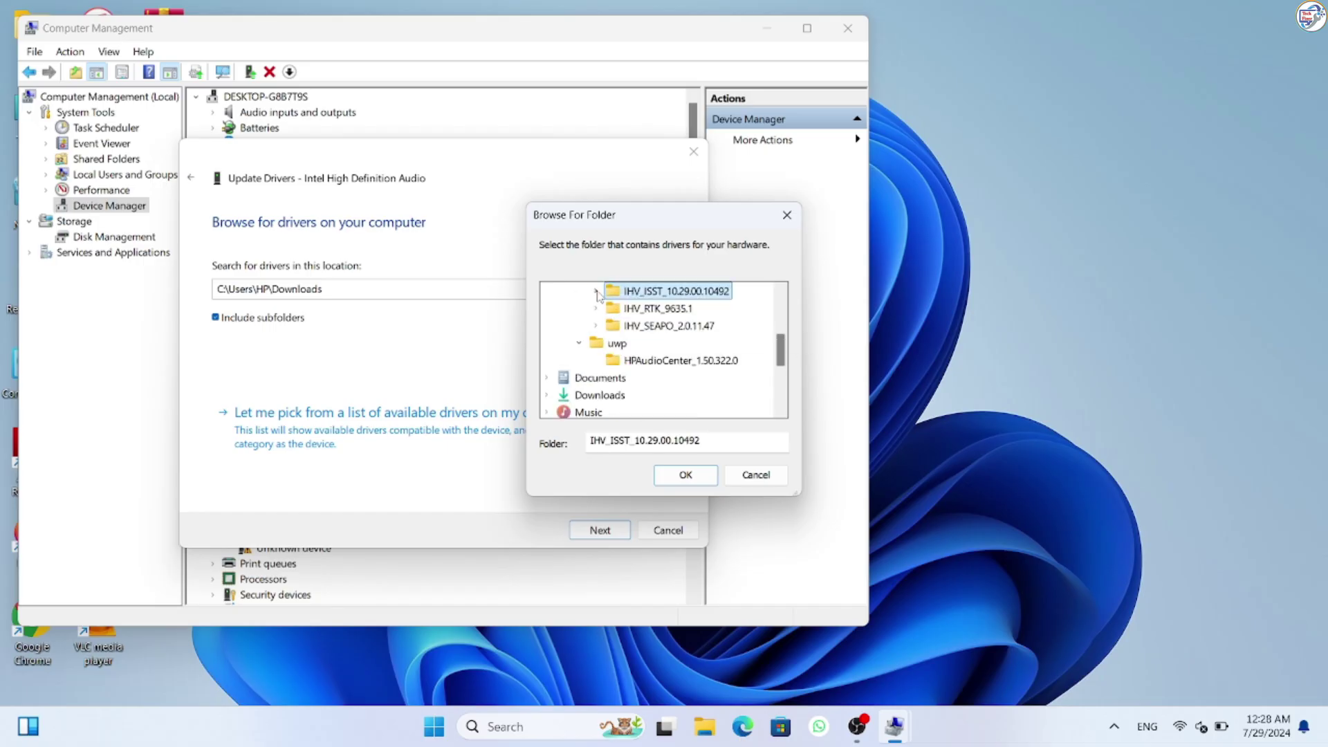
- Set the driver search location to the RealtekUAPO2_12_315 folder inside IHV_RTK_9635.1
left_click(597, 307)
scroll(650, 338, "down", 5)
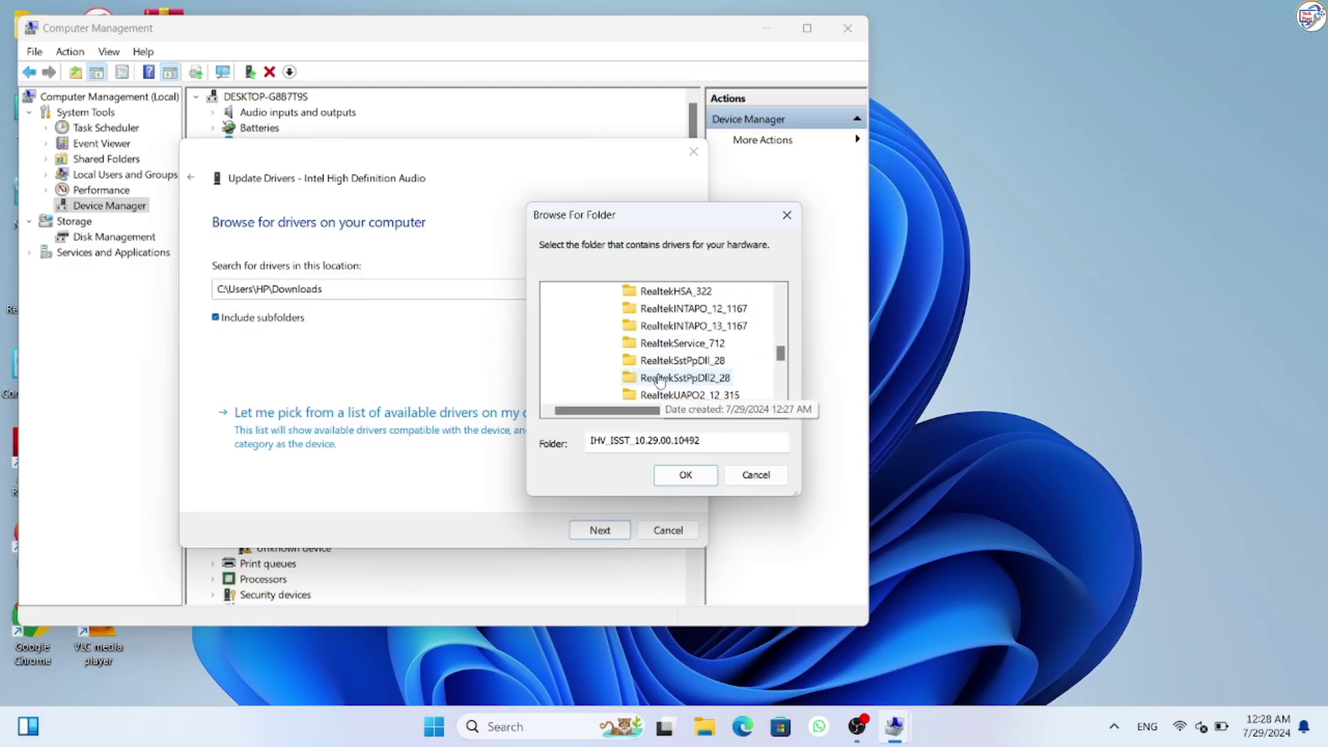
scroll(663, 381, "down", 5)
scroll(659, 380, "up", 1)
scroll(660, 379, "up", 1)
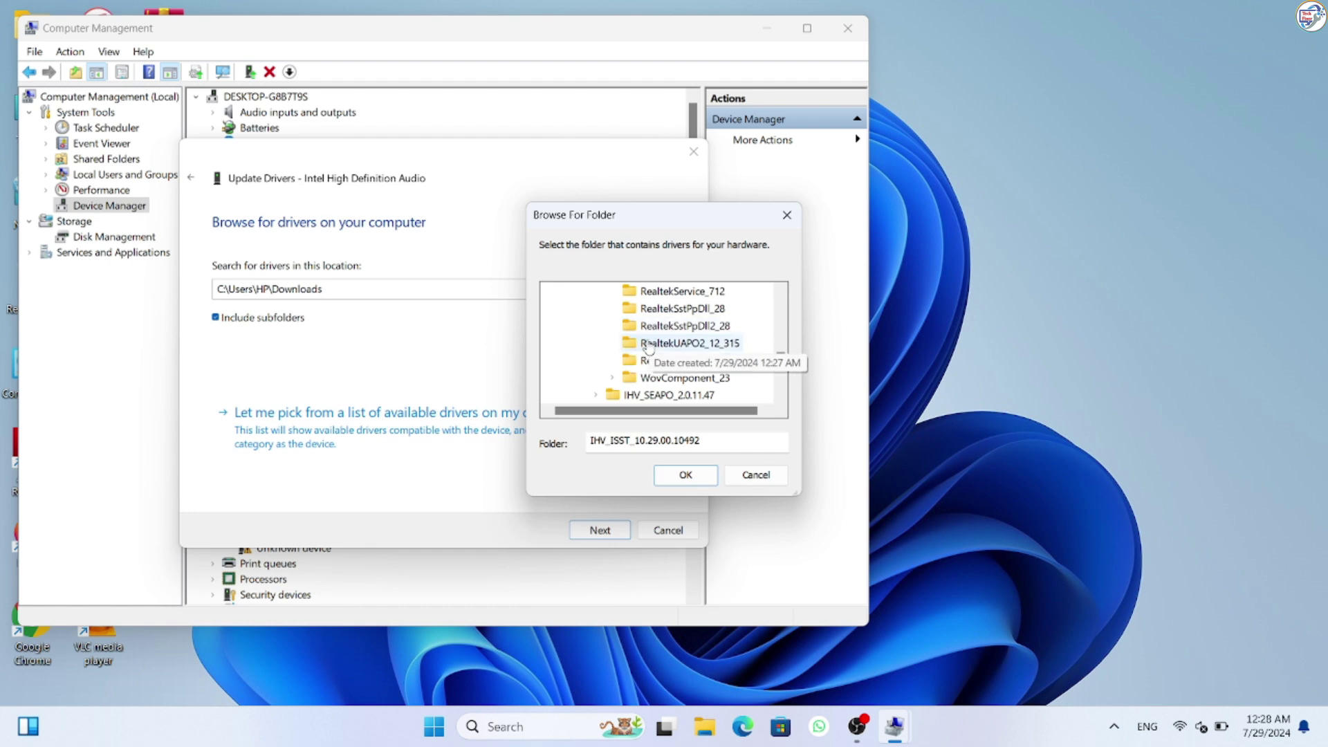
left_click(648, 344)
left_click(686, 474)
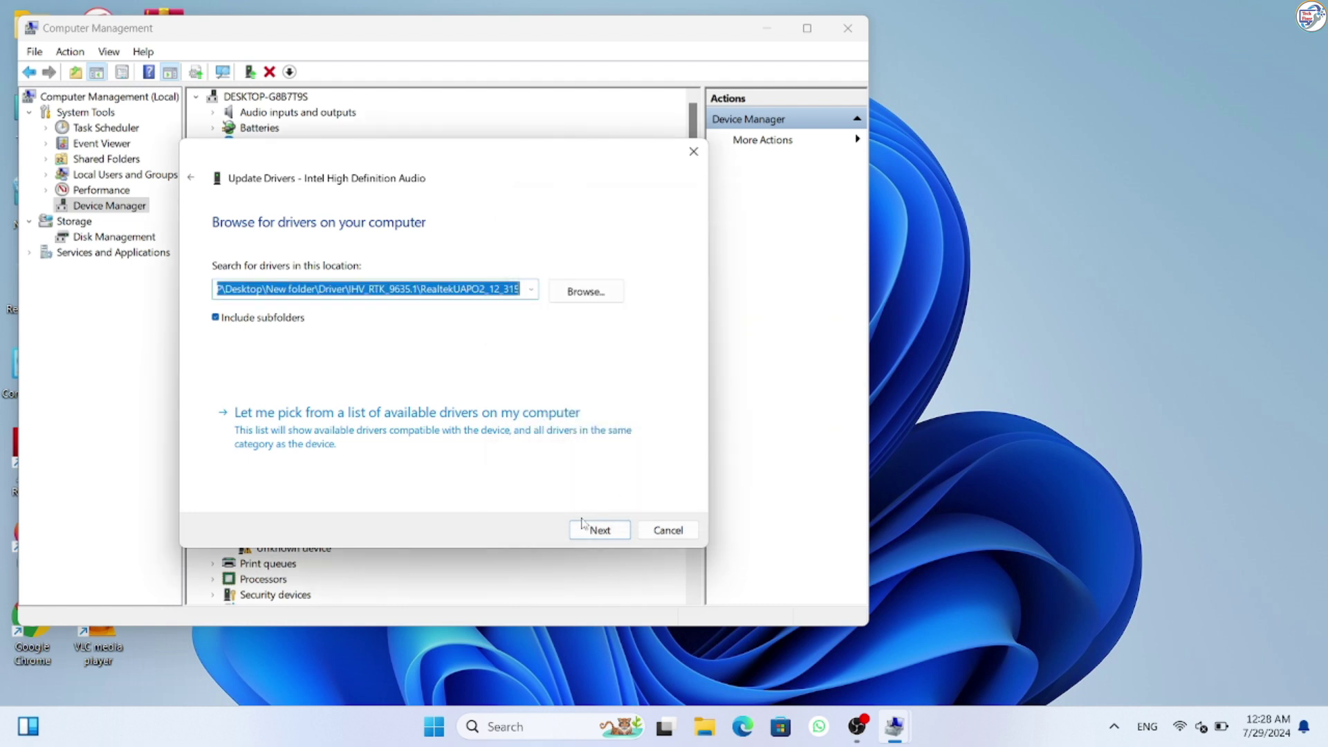
- Try to install the Intel High Definition Audio driver from the chosen folder, then close the update wizard and Computer Management
left_click(599, 531)
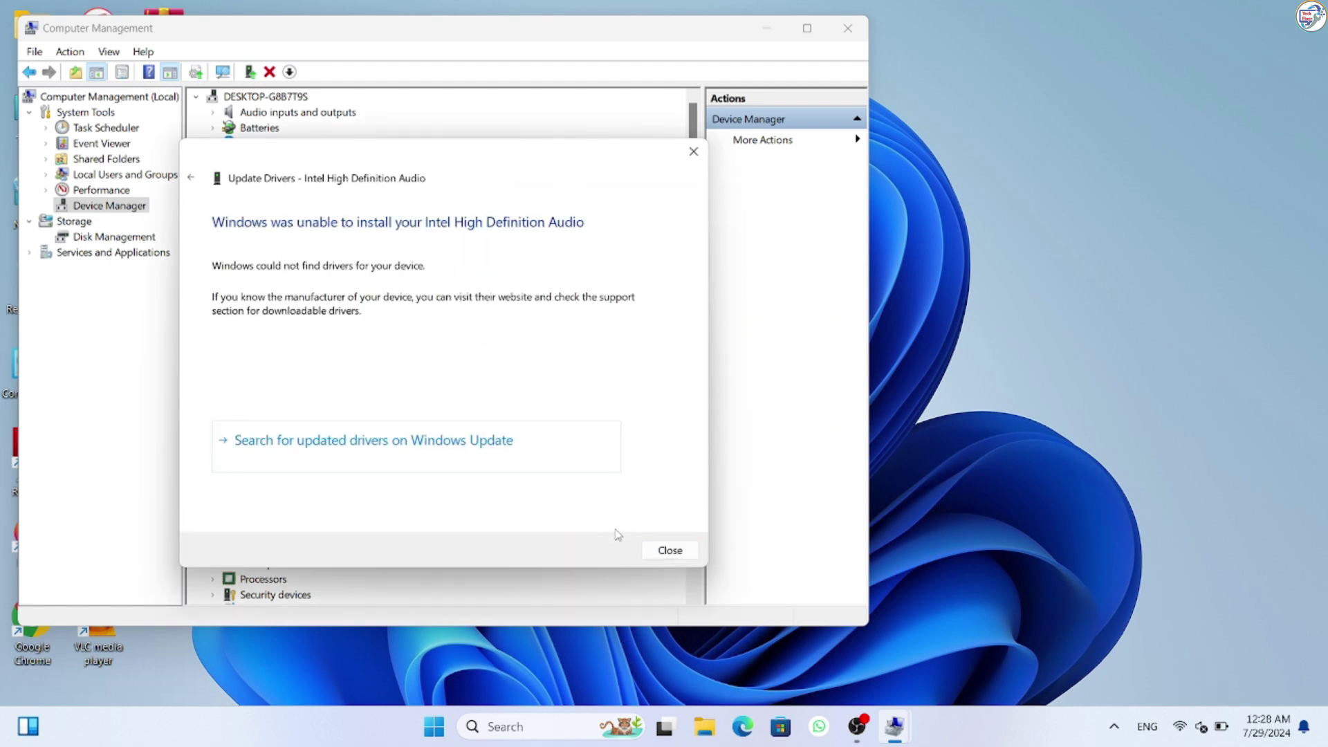
left_click(669, 550)
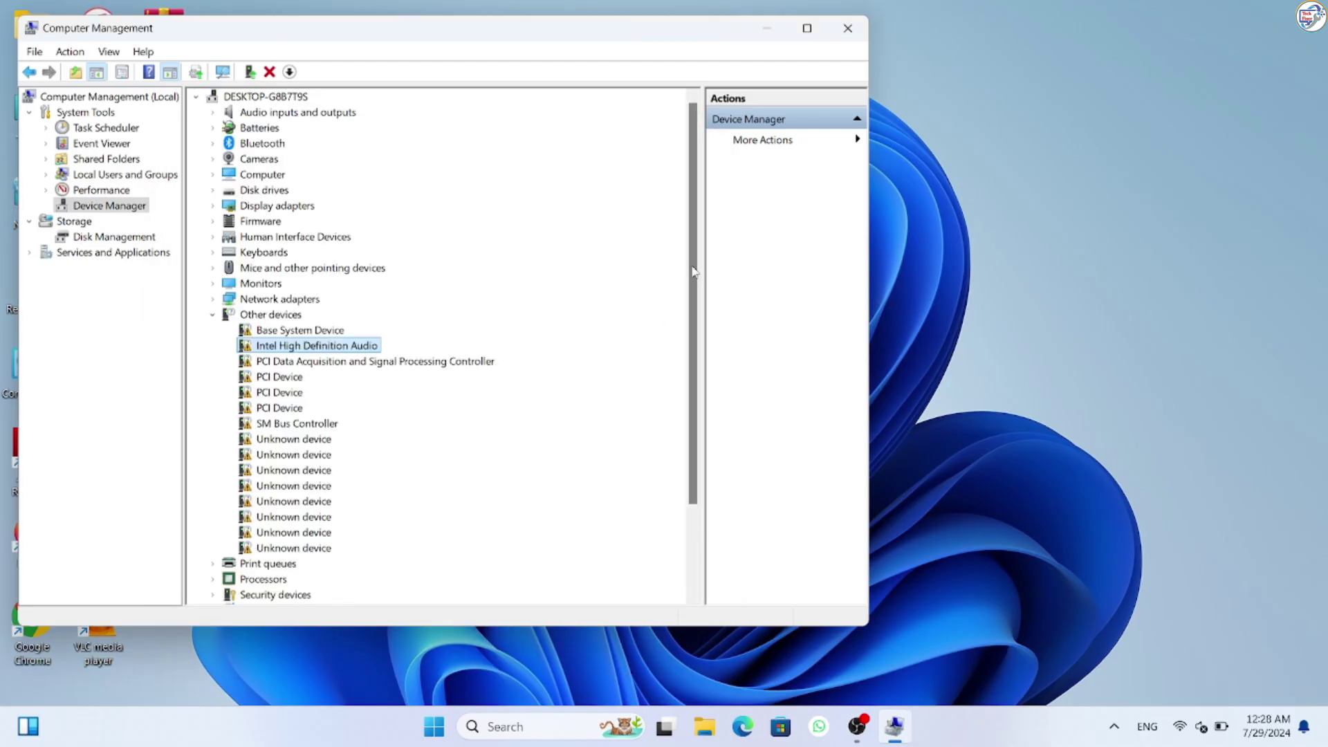
left_click(847, 27)
- Delete New folder from the desktop and refresh the desktop
right_click(928, 210)
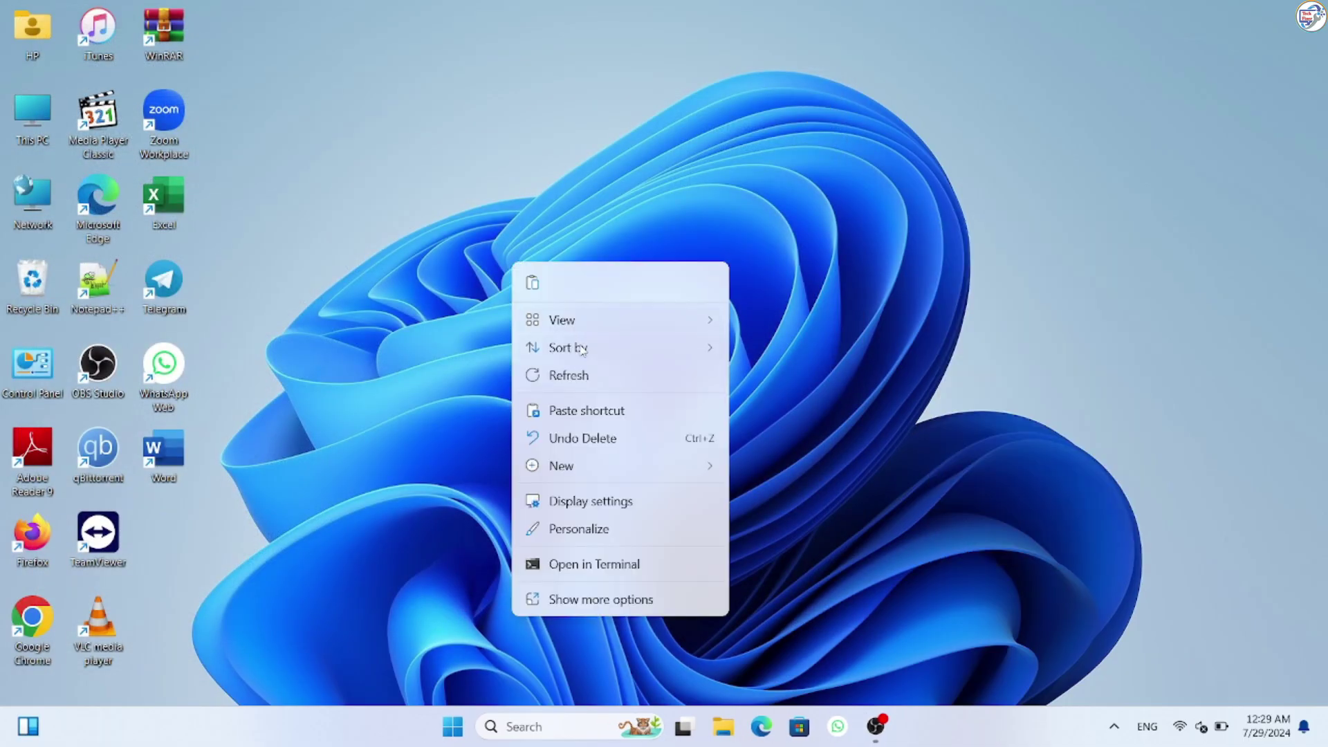
left_click(580, 373)
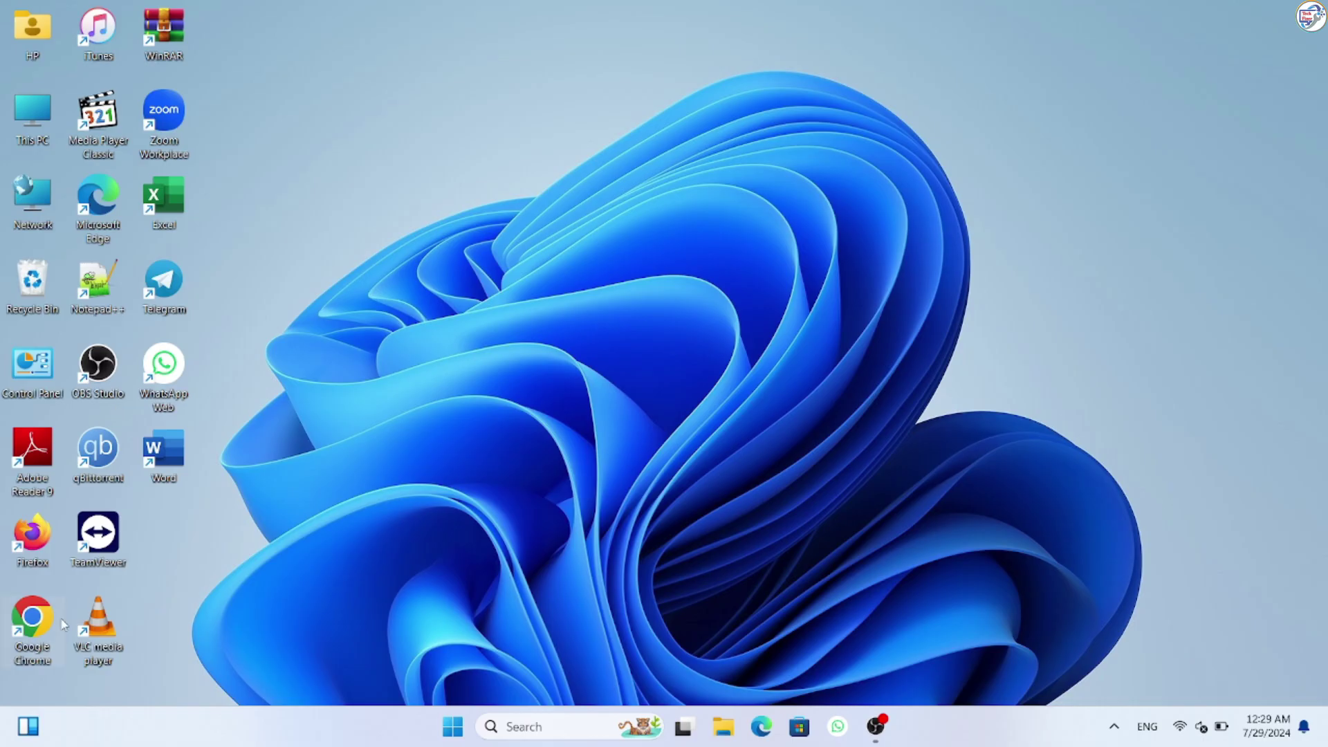
- Refresh the desktop again and open Google Chrome
right_click(673, 315)
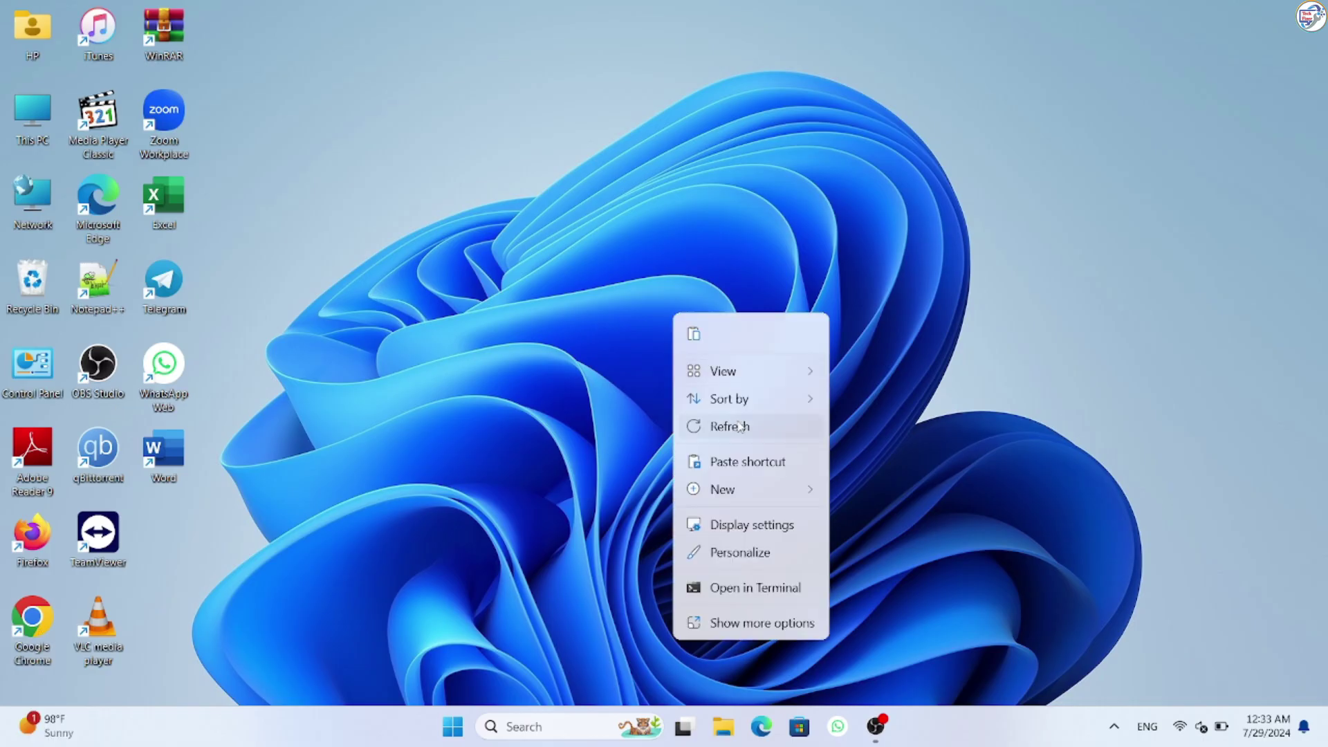
left_click(733, 428)
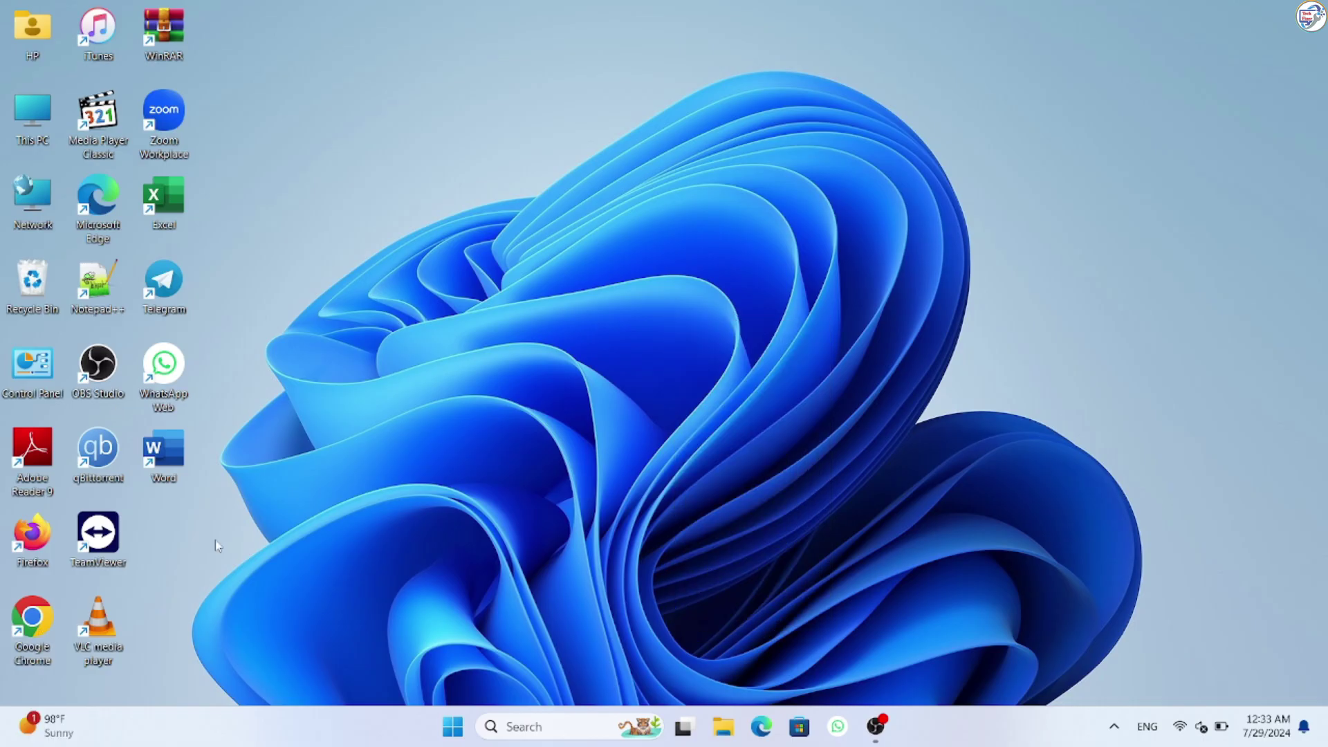
double_click(30, 612)
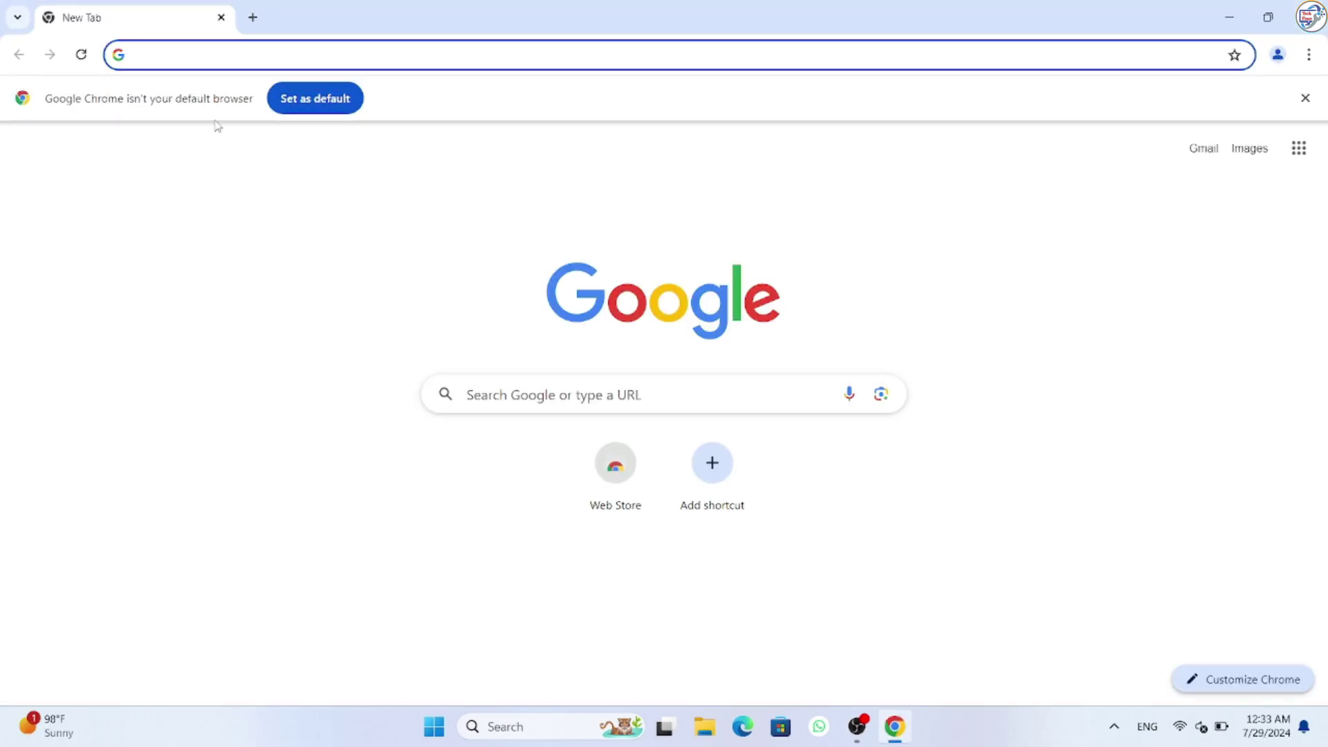
- Search Google for mutaz and open the Mutaz.net free Windows software site
left_click(413, 57)
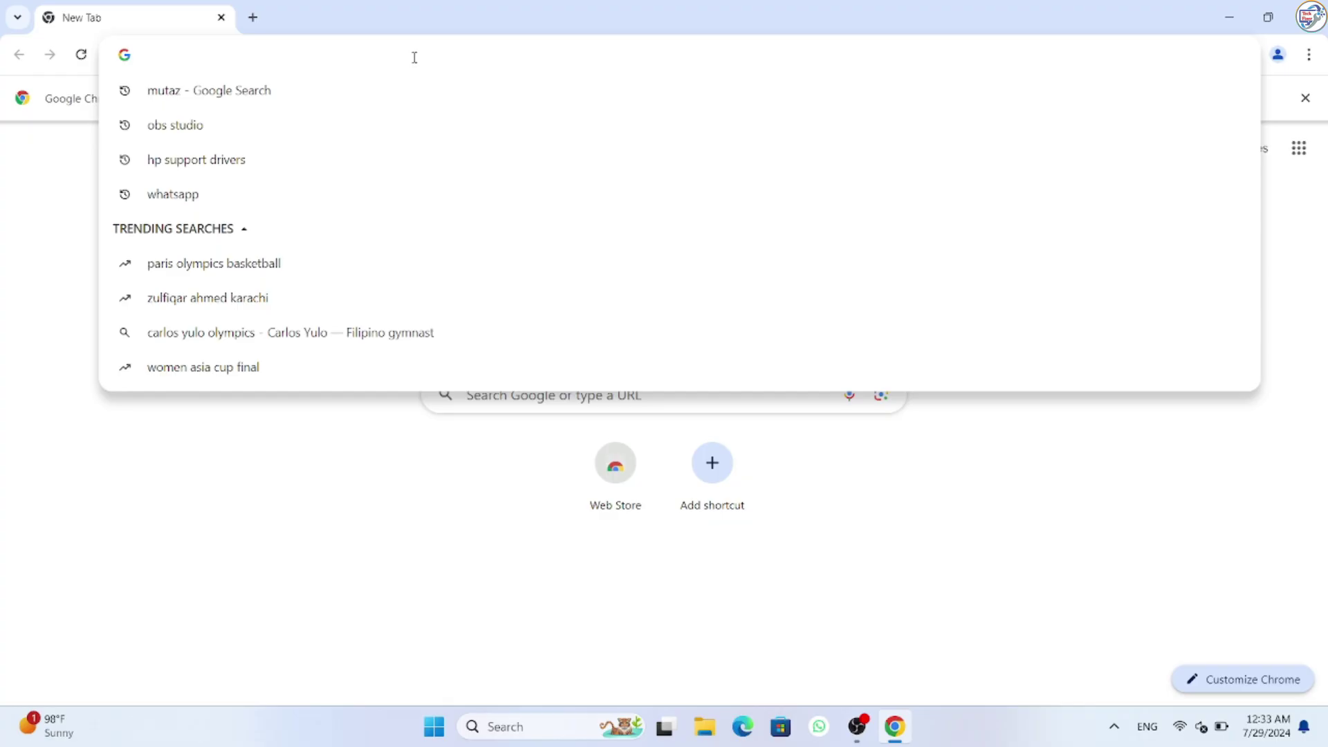
type("mutaz")
key("Return")
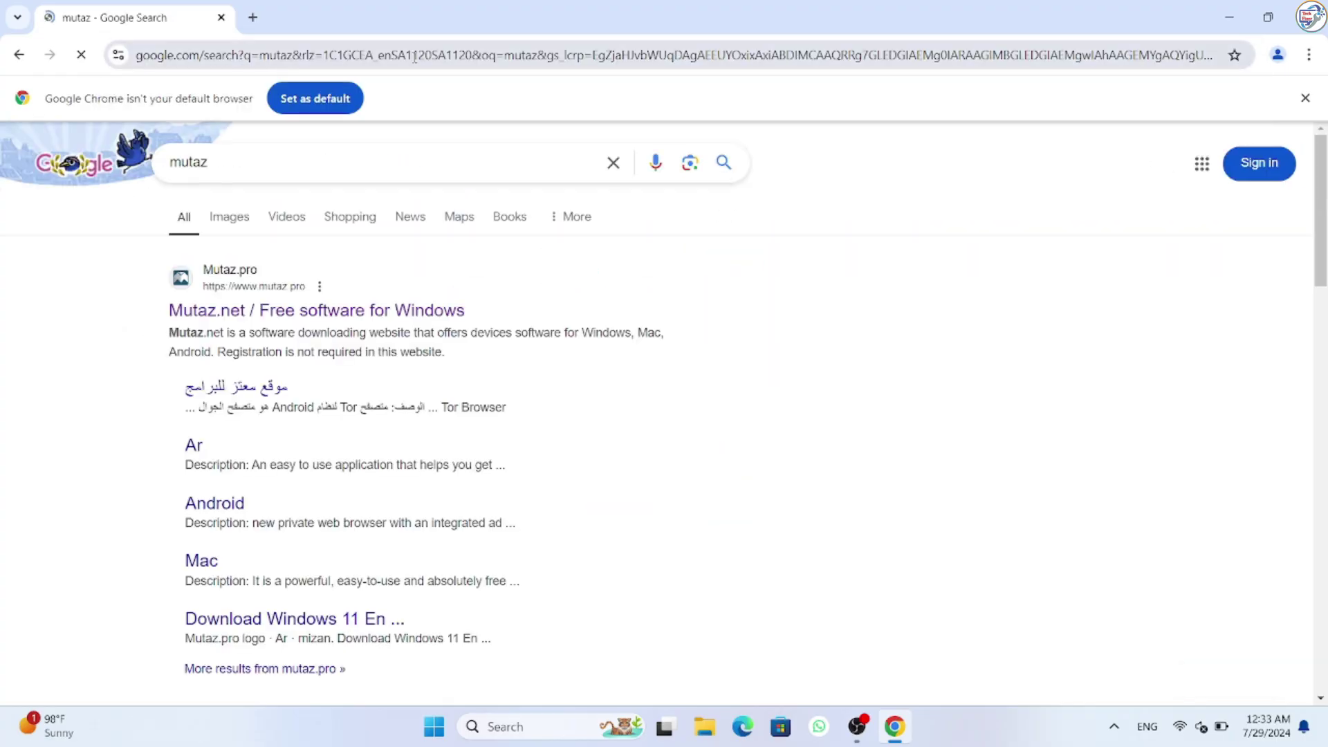
left_click(335, 311)
- Expand the Snappy Driver Installer entry under Drivers Programs and highlight its listed download size
scroll(590, 344, "down", 4)
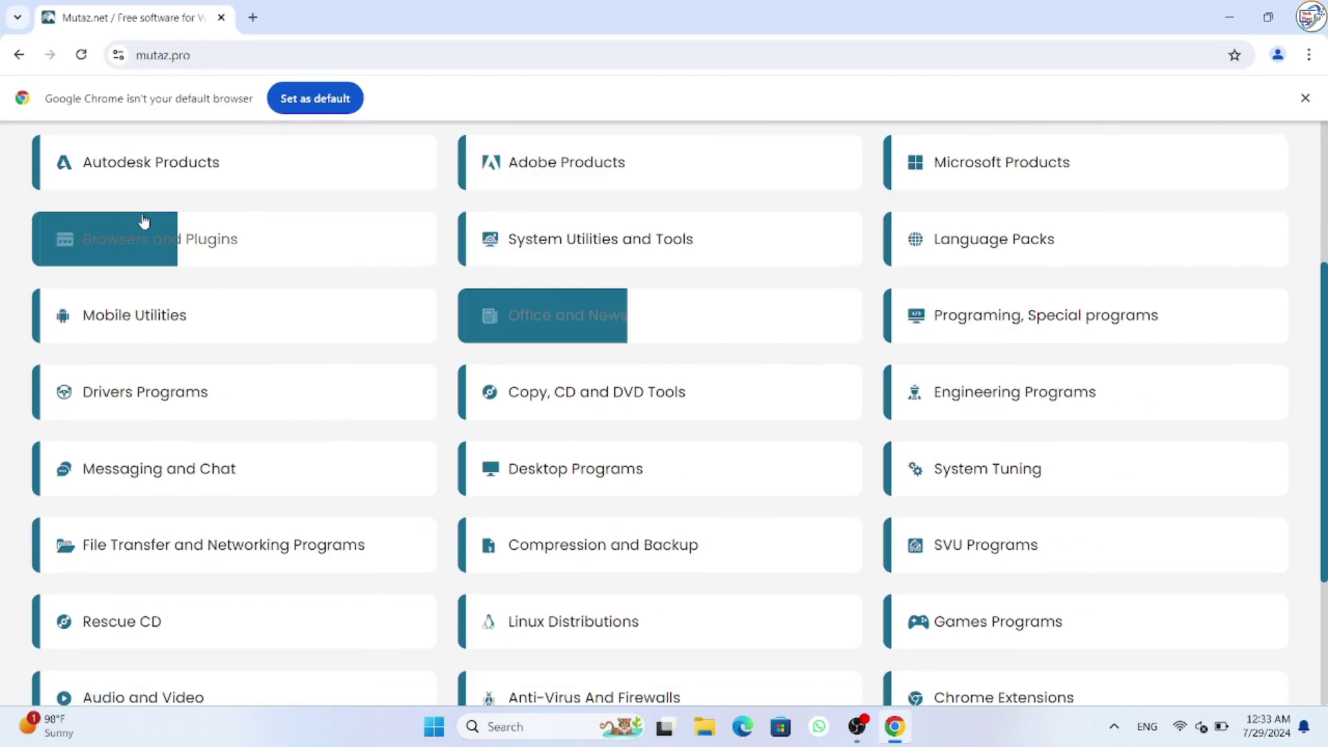
left_click(115, 413)
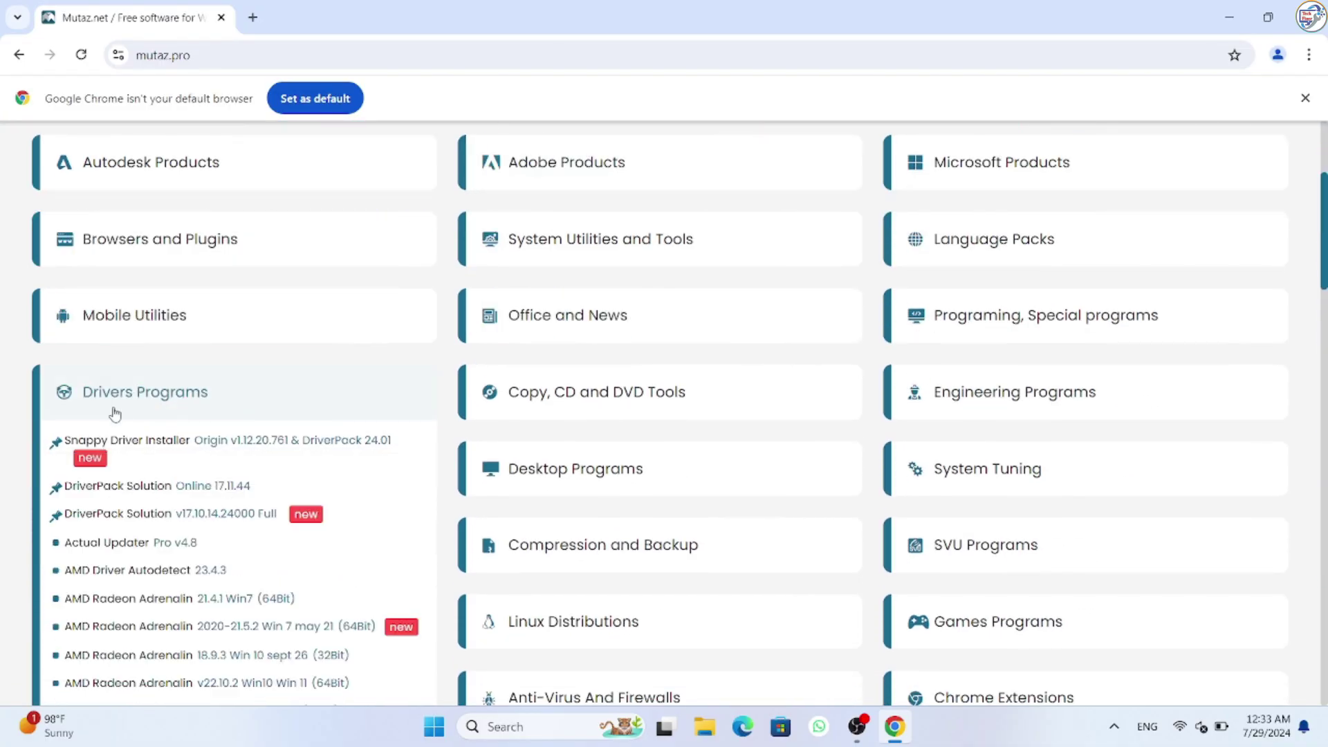
left_click(117, 443)
scroll(132, 678, "down", 3)
left_click_drag(187, 490, 89, 488)
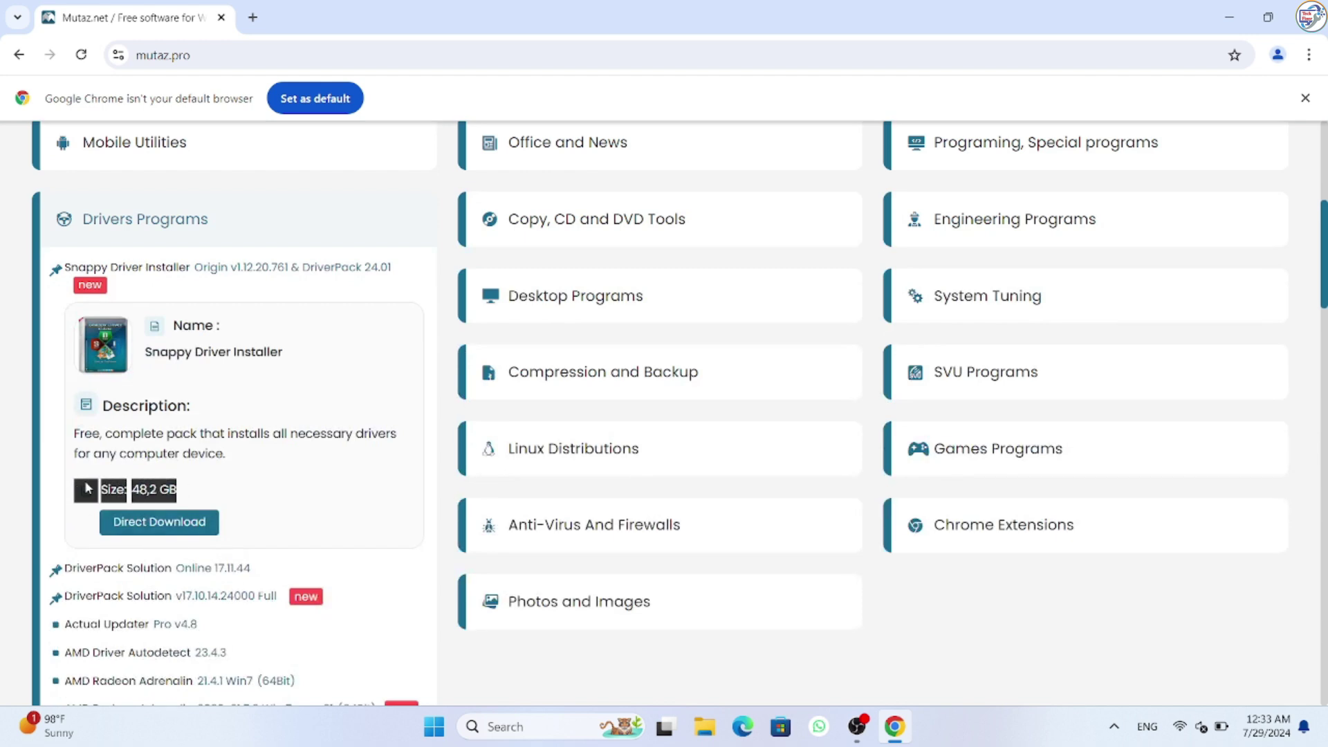
left_click(170, 490)
left_click_drag(170, 489, 124, 491)
- Open the direct download of Snappy Driver Installer from its download page, then close the pop-up window and the browser
left_click(150, 522)
scroll(579, 526, "down", 3)
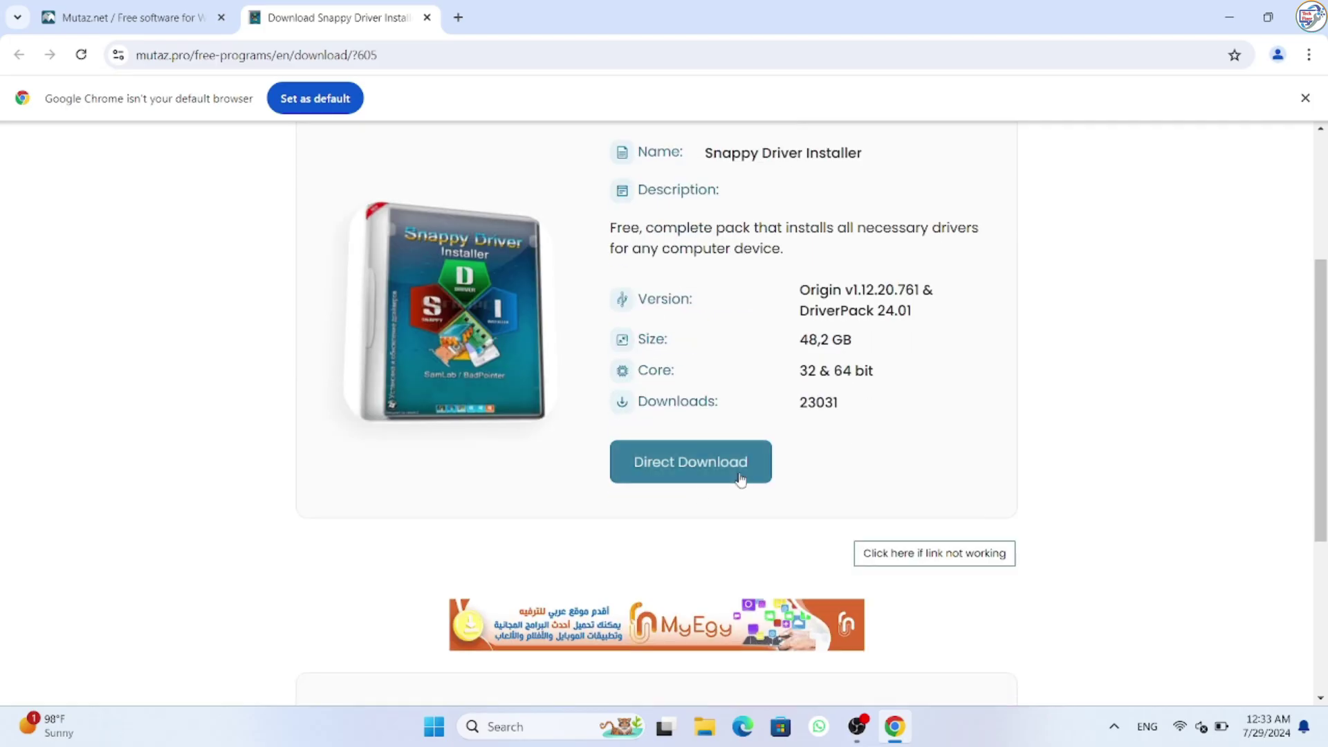
left_click(737, 477)
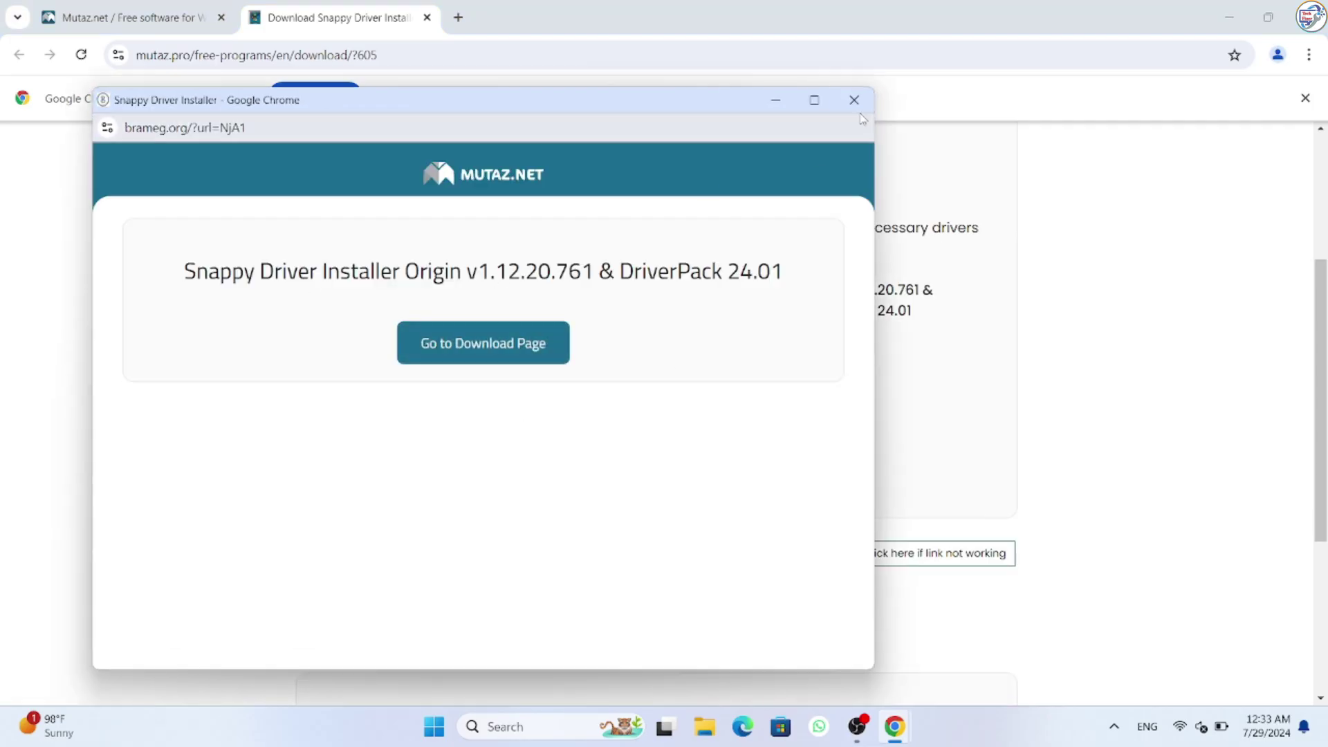
left_click(855, 99)
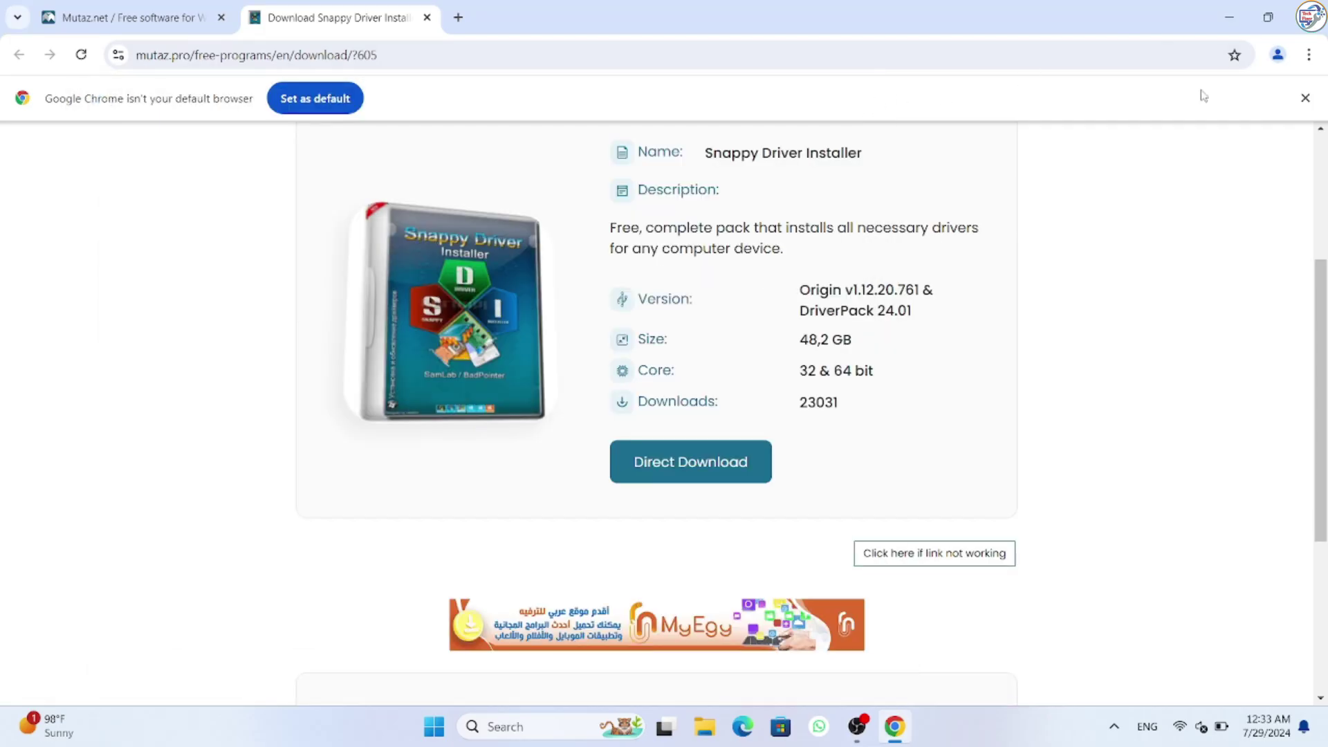
key("alt+F4")
right_click(932, 72)
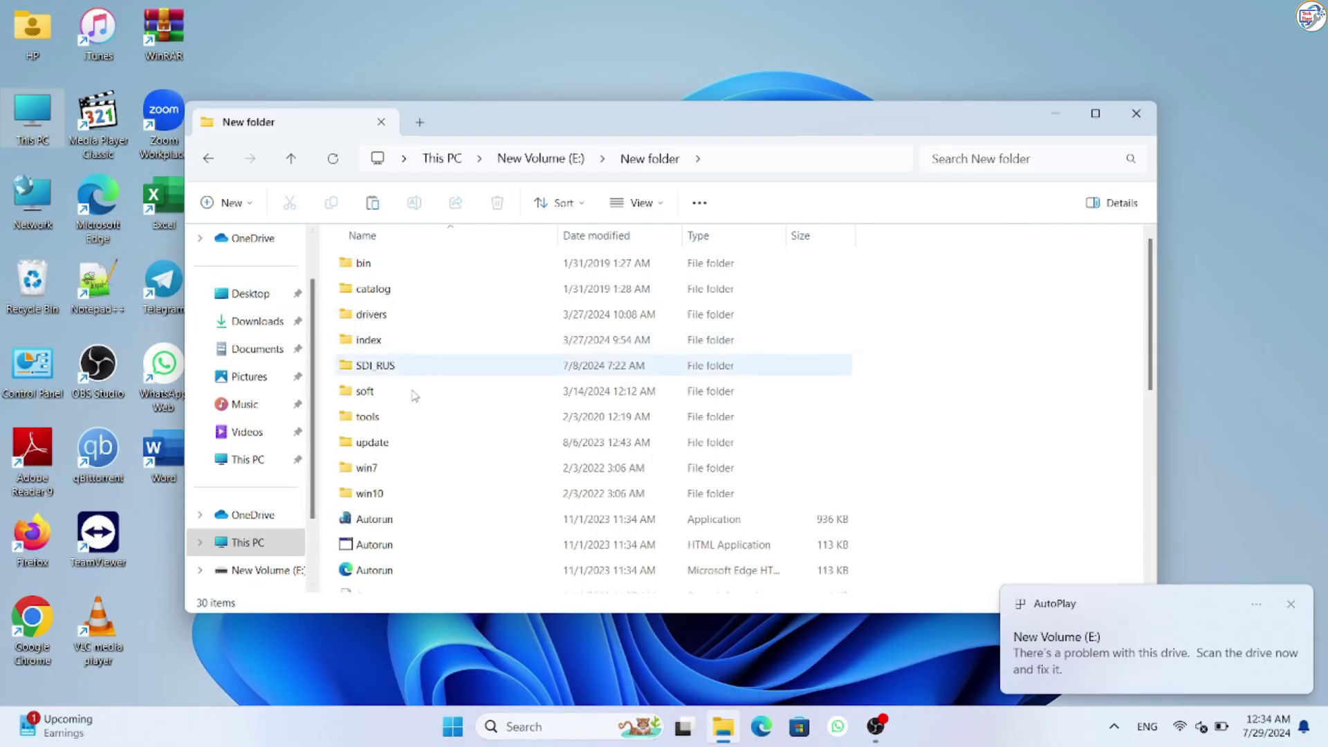
- Run SDI64-drv from New folder on drive E and decline network access for Snappy Driver Installer
scroll(408, 442, "down", 5)
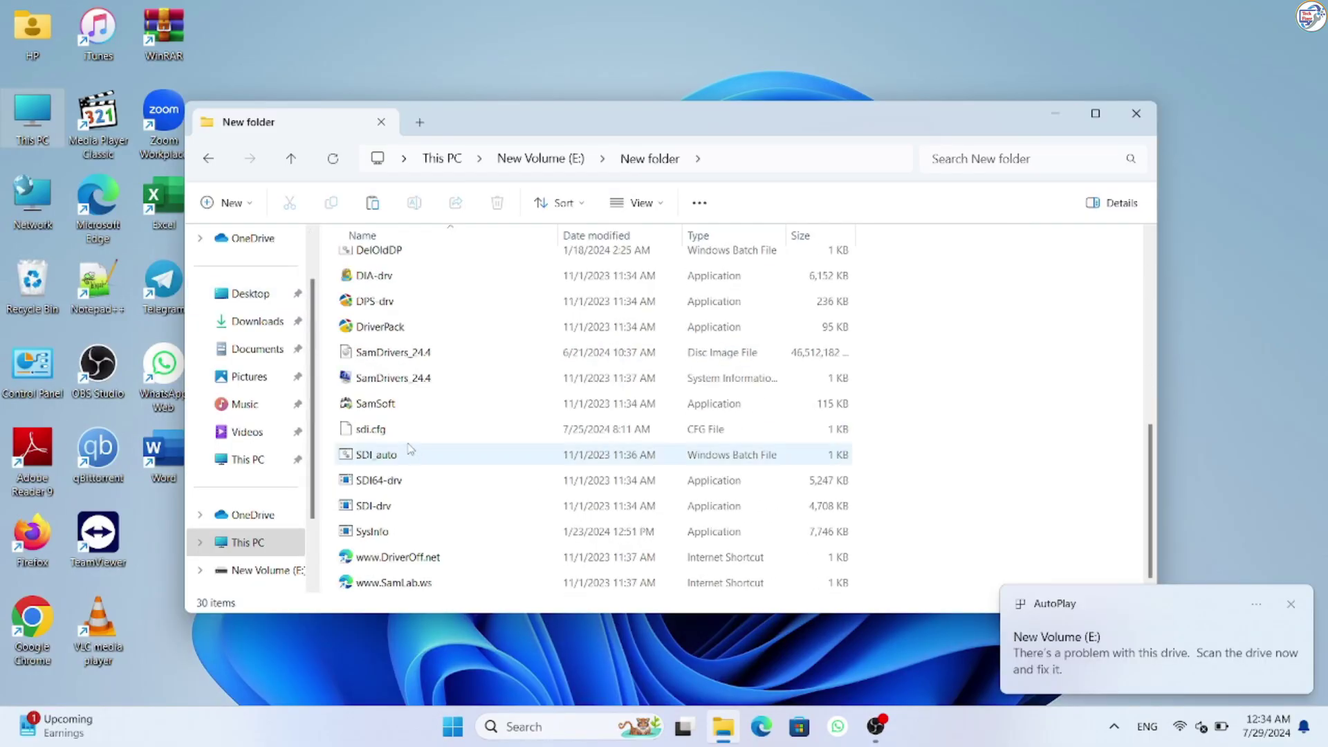
double_click(390, 482)
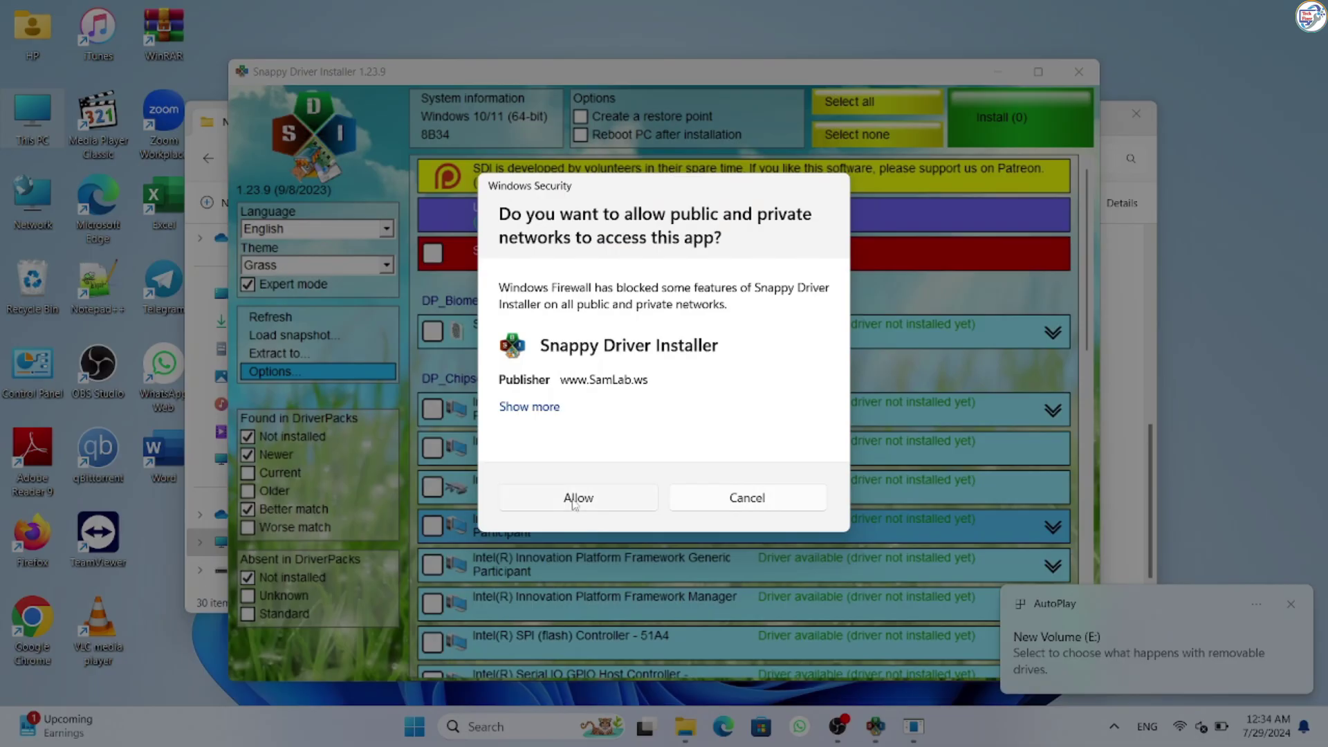
left_click(735, 508)
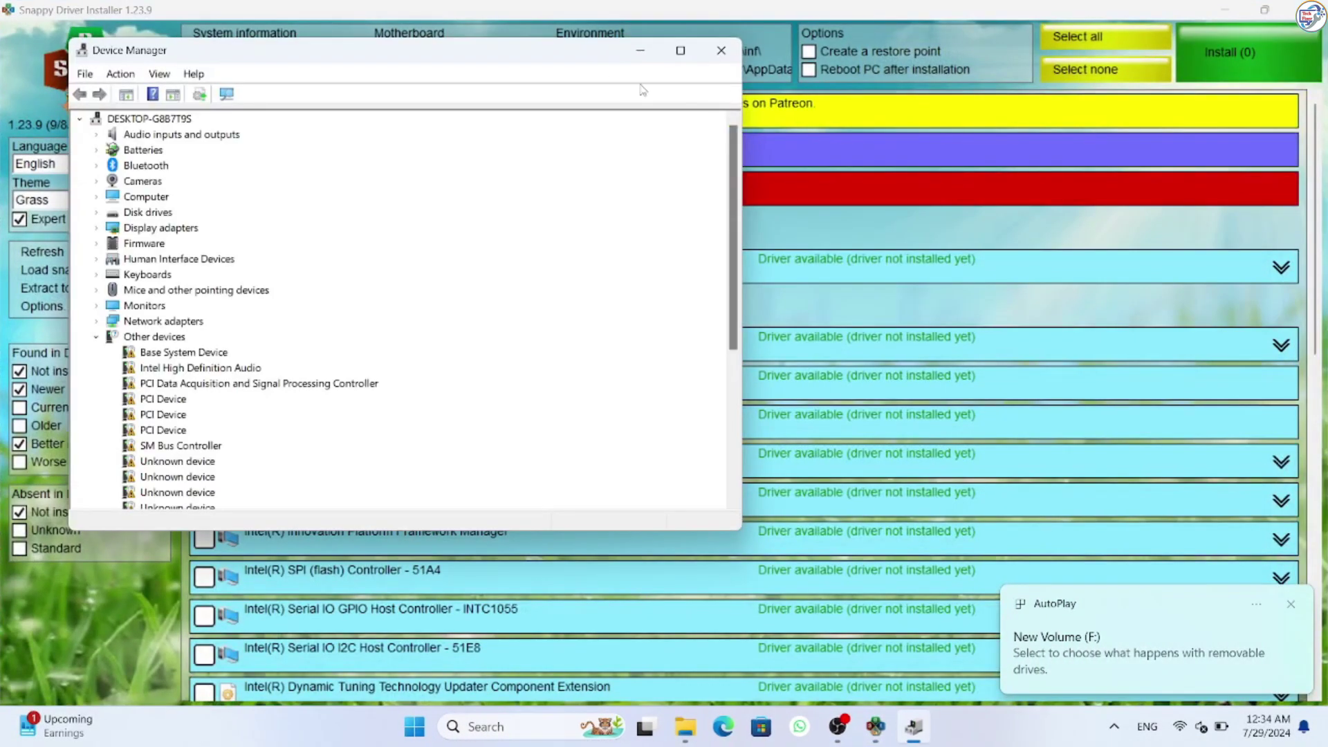
- Review the devices under Other devices in Device Manager, then select the Realtek High Definition Audio driver in Snappy Driver Installer
scroll(223, 349, "down", 5)
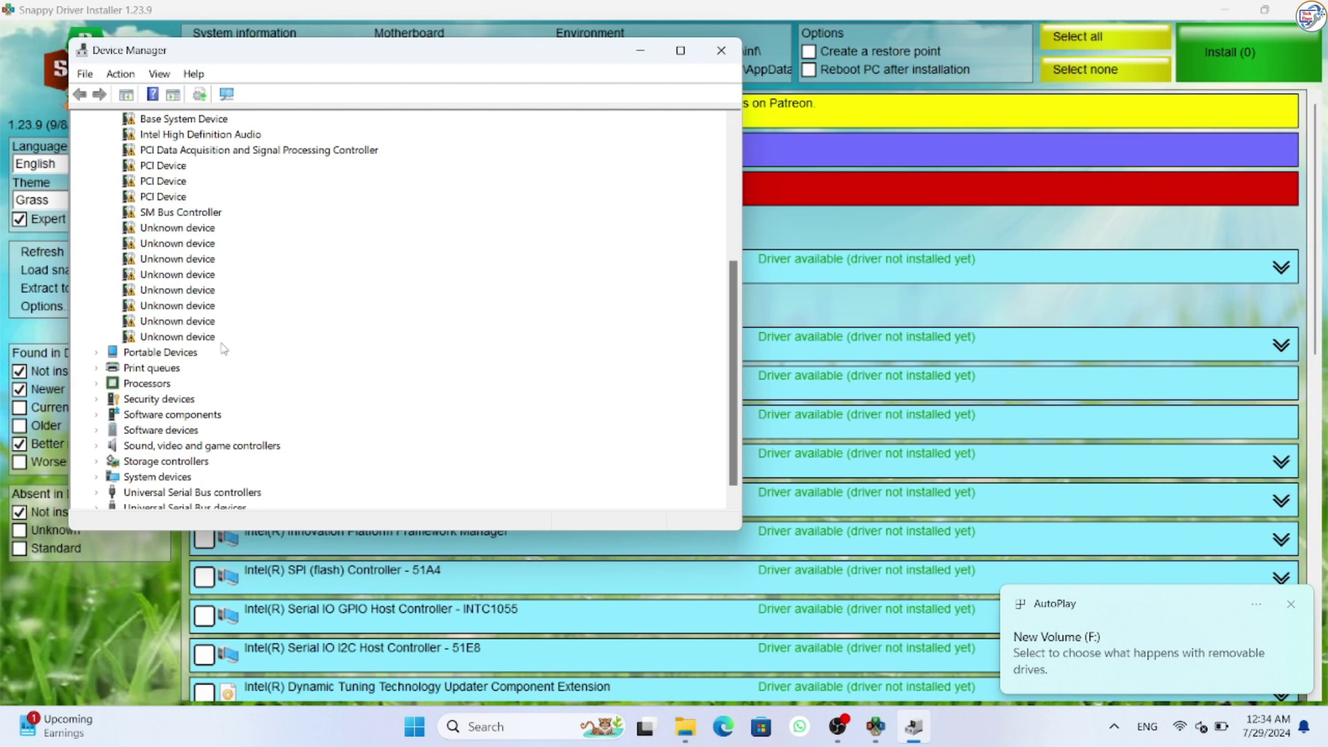
left_click(941, 9)
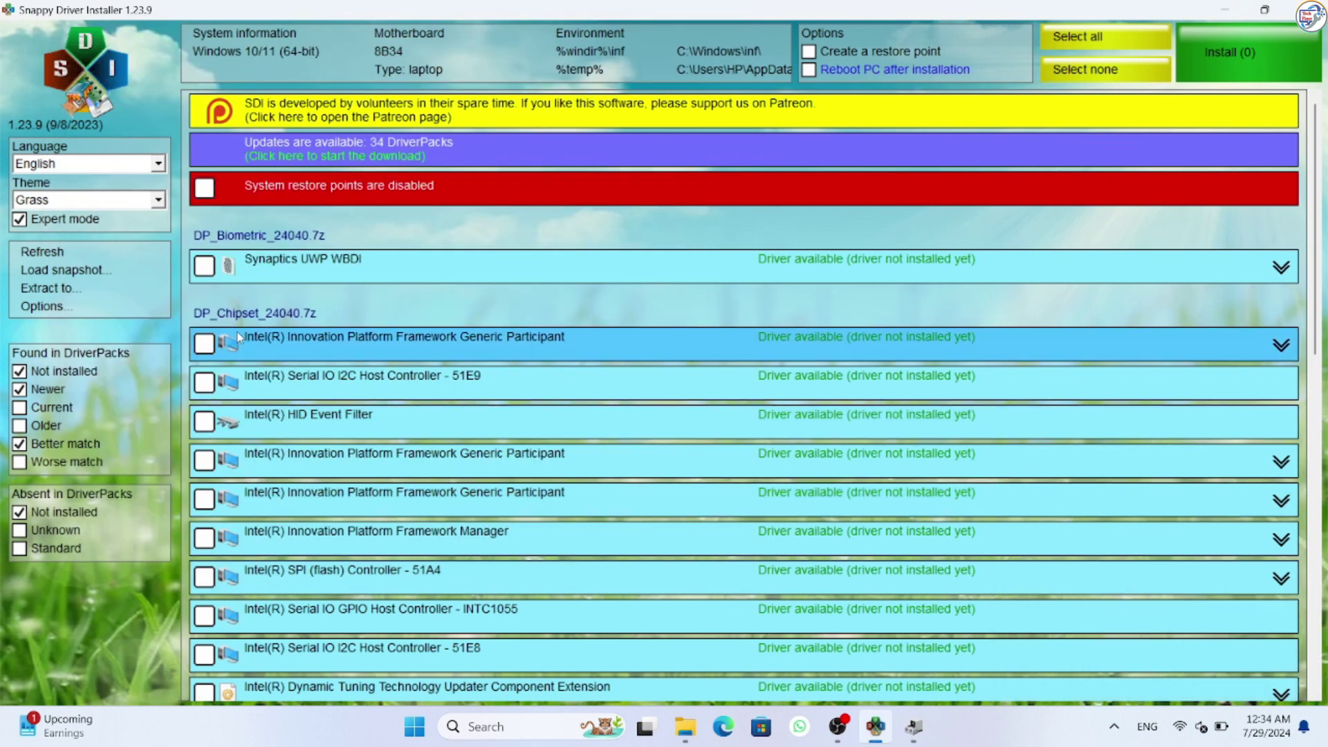
scroll(238, 333, "down", 3)
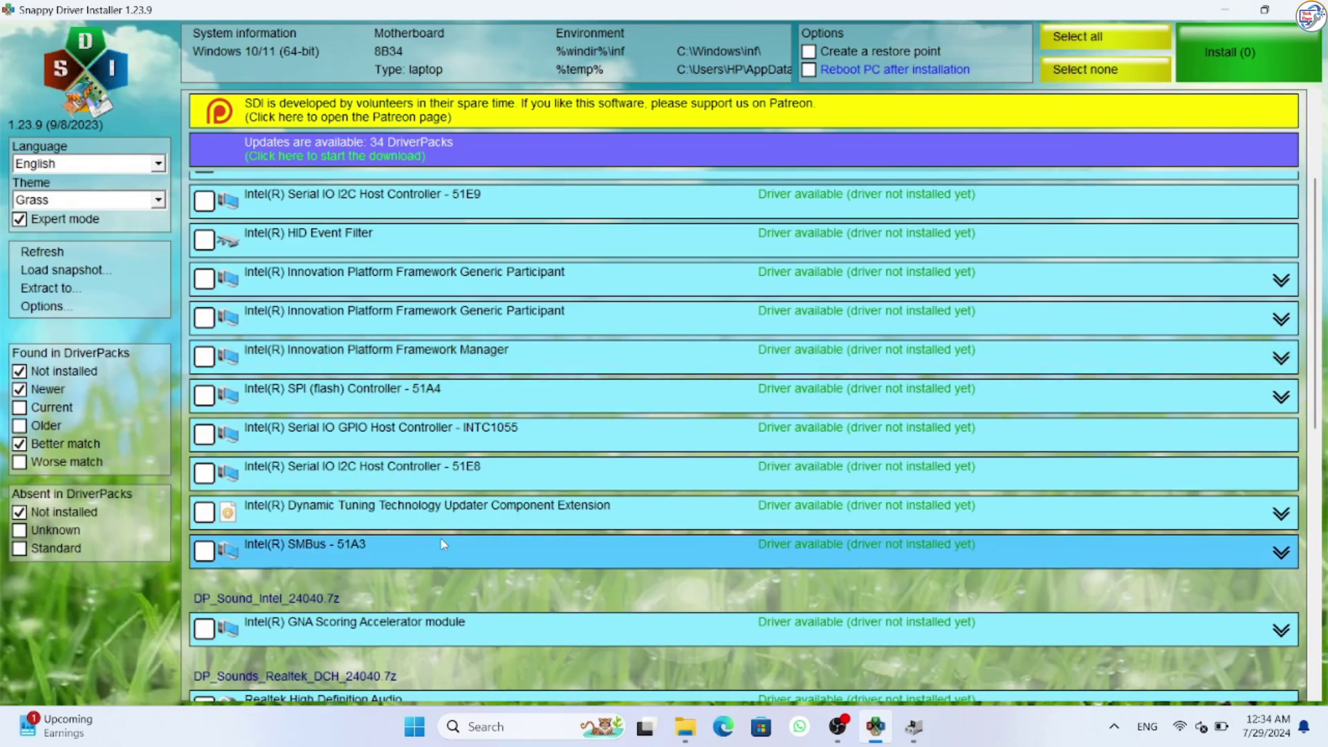
mouse_move(407, 524)
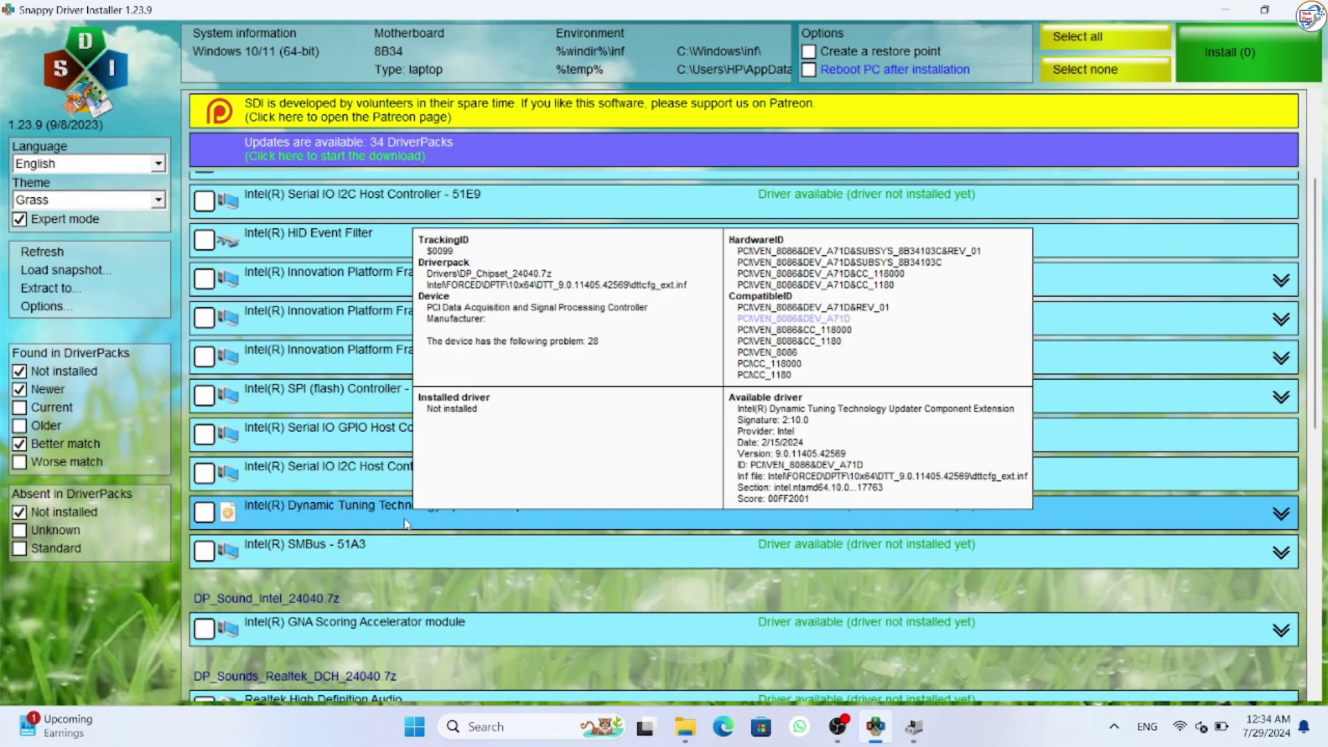
scroll(440, 588, "down", 2)
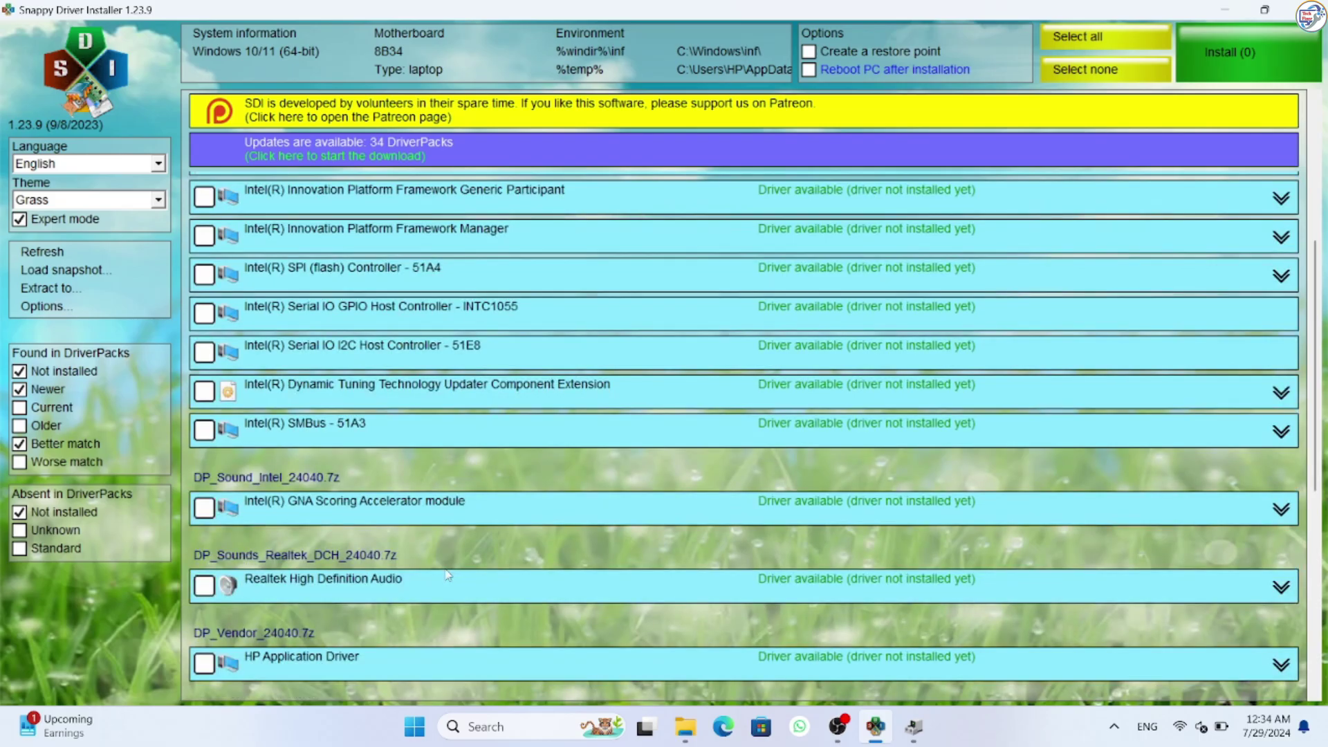
scroll(448, 575, "down", 1)
left_click(450, 529)
- Add Intel Smart Sound Technology Detection Verification to the selection and install the selected drivers
scroll(453, 588, "down", 2)
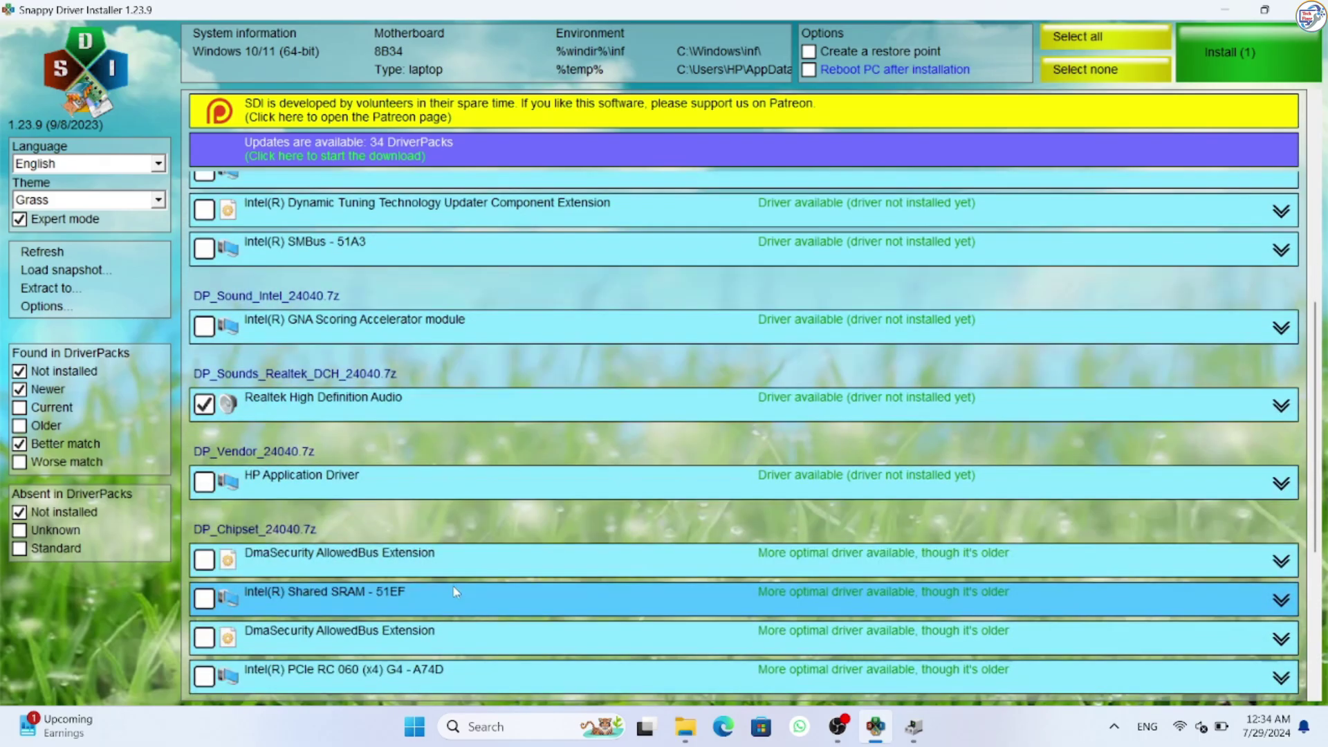
scroll(443, 588, "down", 5)
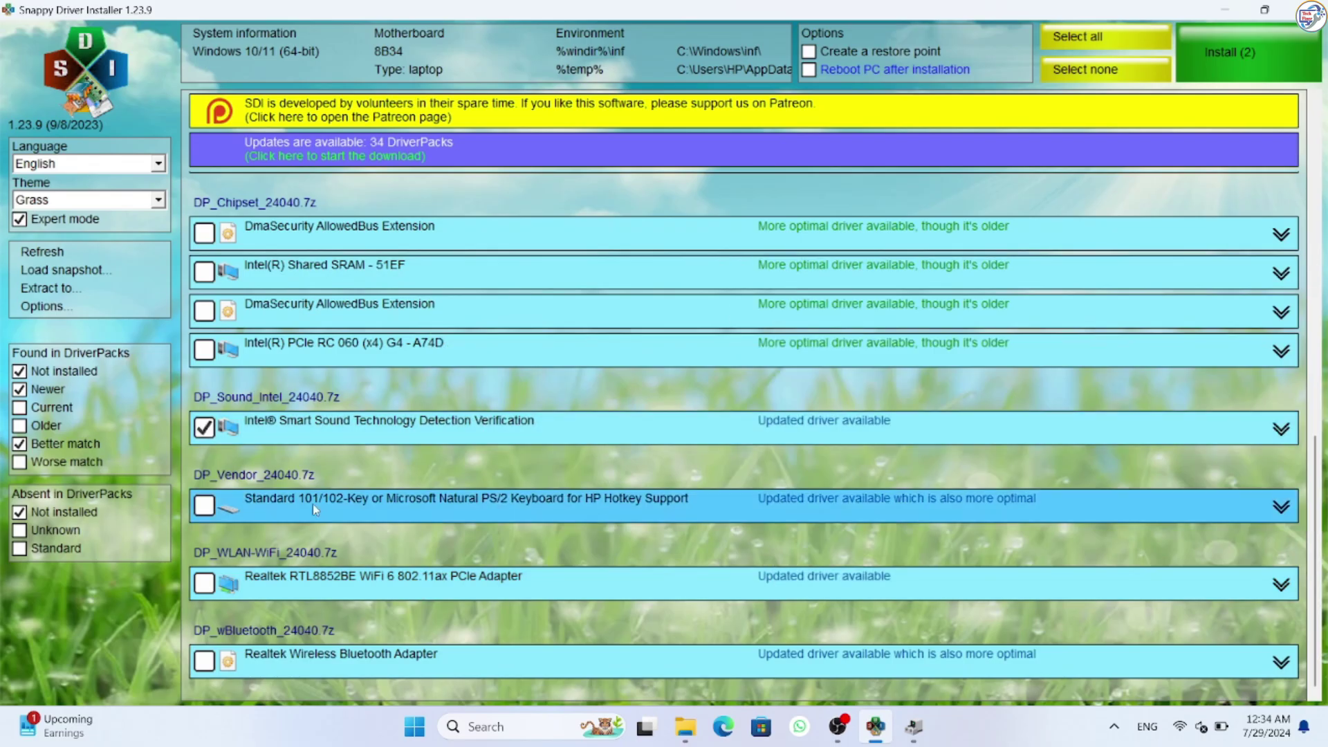
left_click(1249, 62)
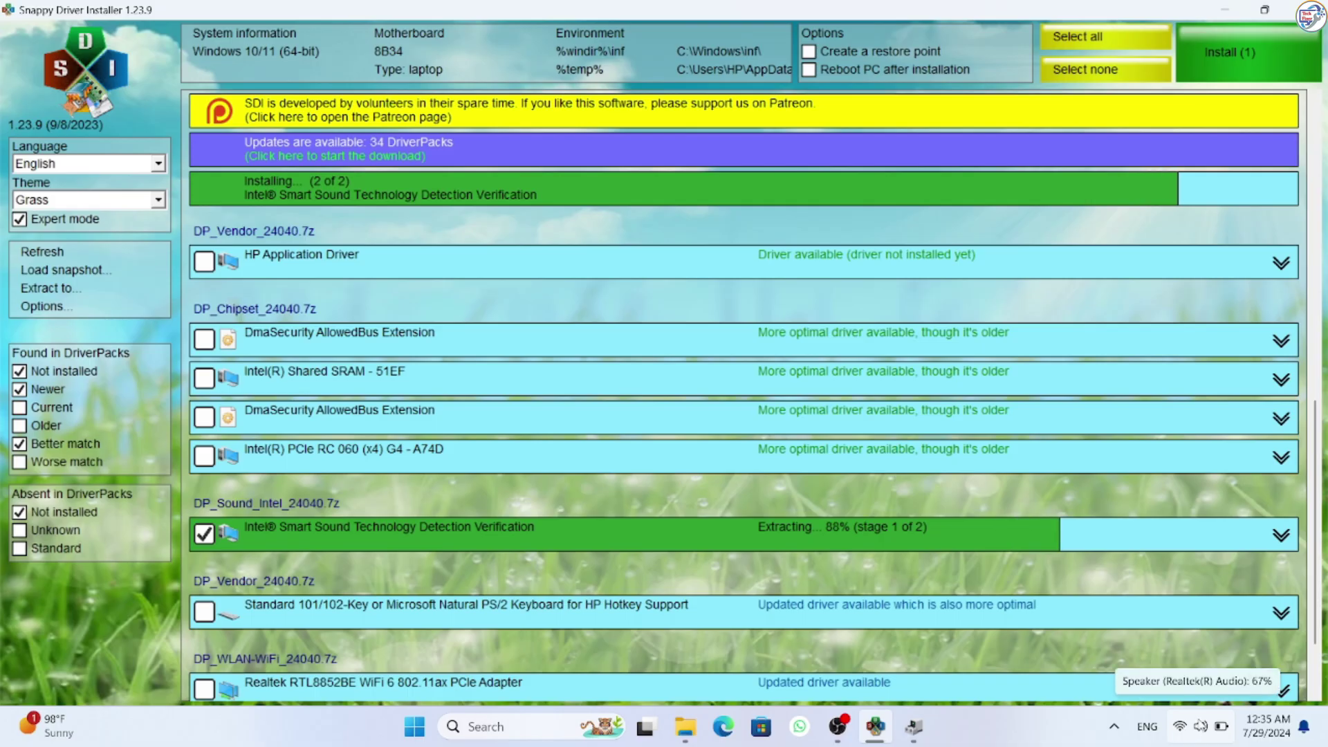
- Raise the speaker volume to 100 in the Windows quick settings
left_click(1201, 726)
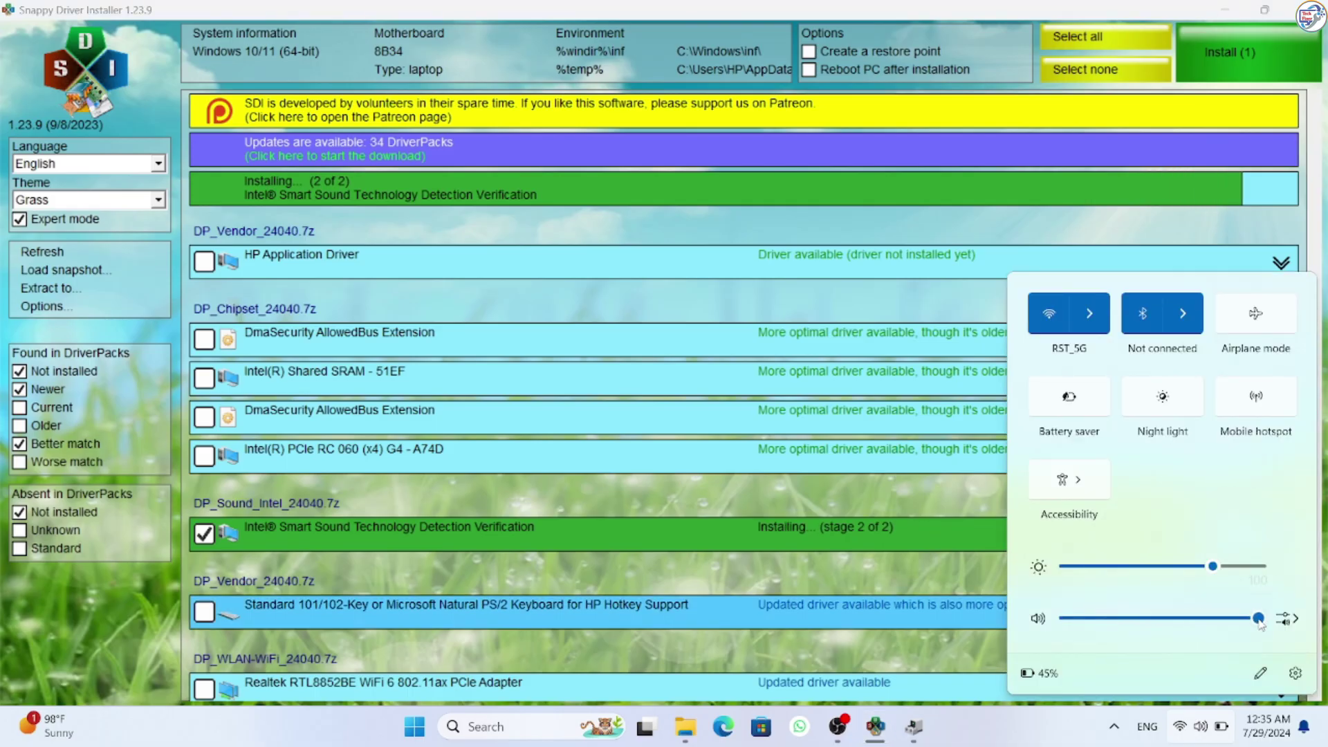